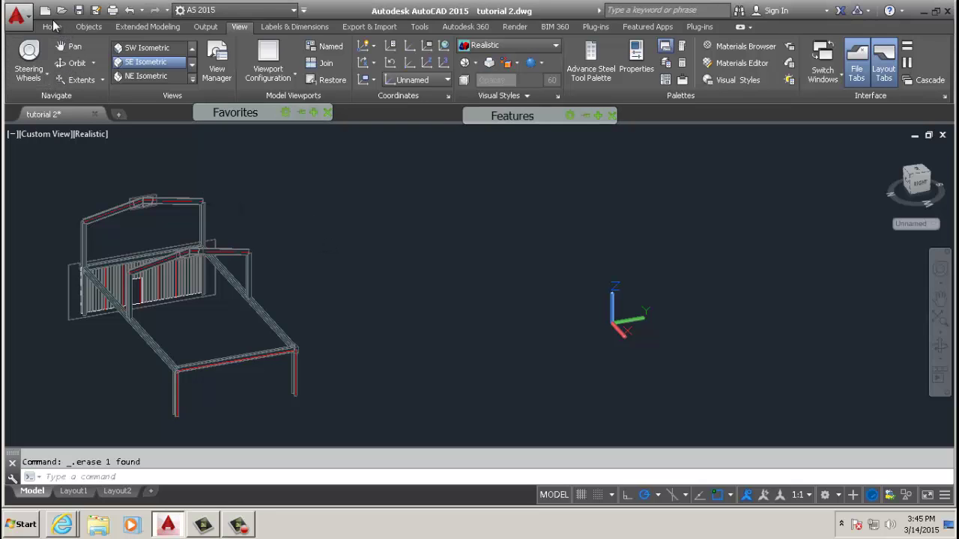
Step: Switch to the Home ribbon and zoom in on the corner column–beam connection
{"action": "left_click", "coordinate": [53, 27]}
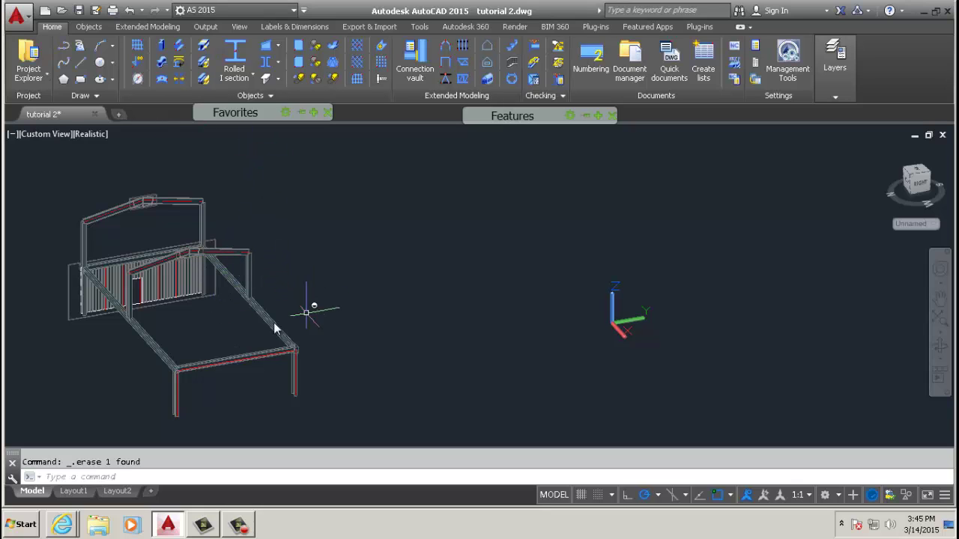
{"action": "scroll", "coordinate": [271, 362], "scroll_direction": "up", "scroll_amount": 8}
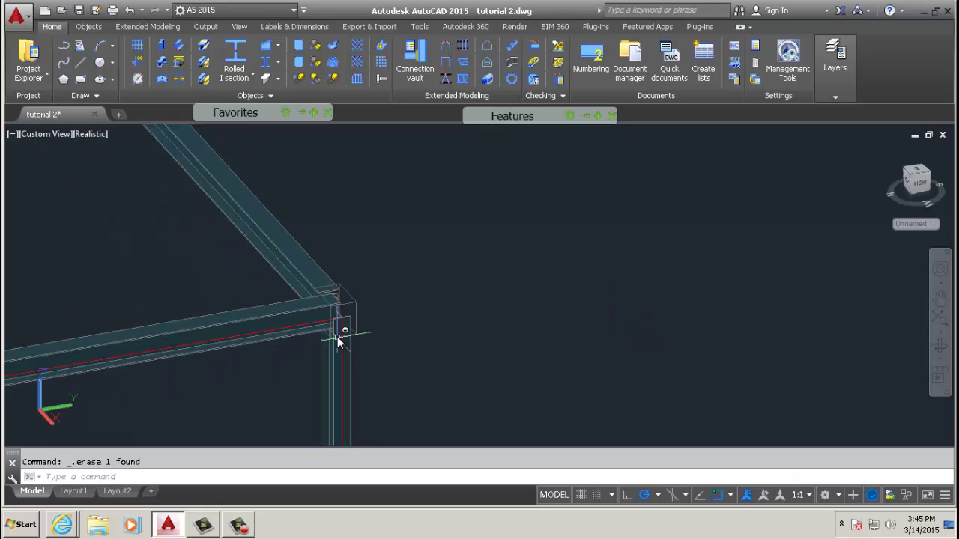
{"action": "scroll", "coordinate": [334, 323], "scroll_direction": "down", "scroll_amount": 2}
{"action": "middle_click_drag", "start_coordinate": [334, 324], "coordinate": [326, 259]}
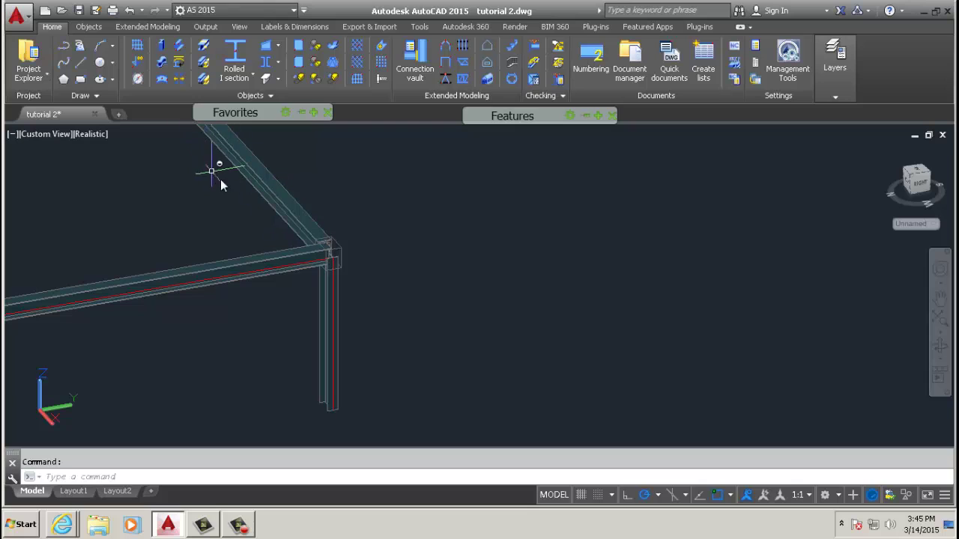
{"action": "scroll", "coordinate": [337, 237], "scroll_direction": "up", "scroll_amount": 5}
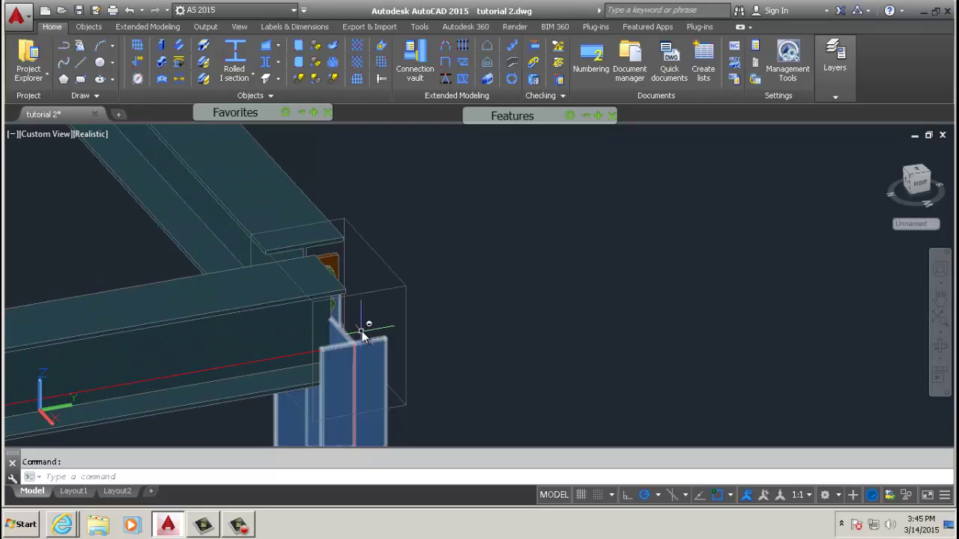
{"action": "scroll", "coordinate": [376, 361], "scroll_direction": "up", "scroll_amount": 3}
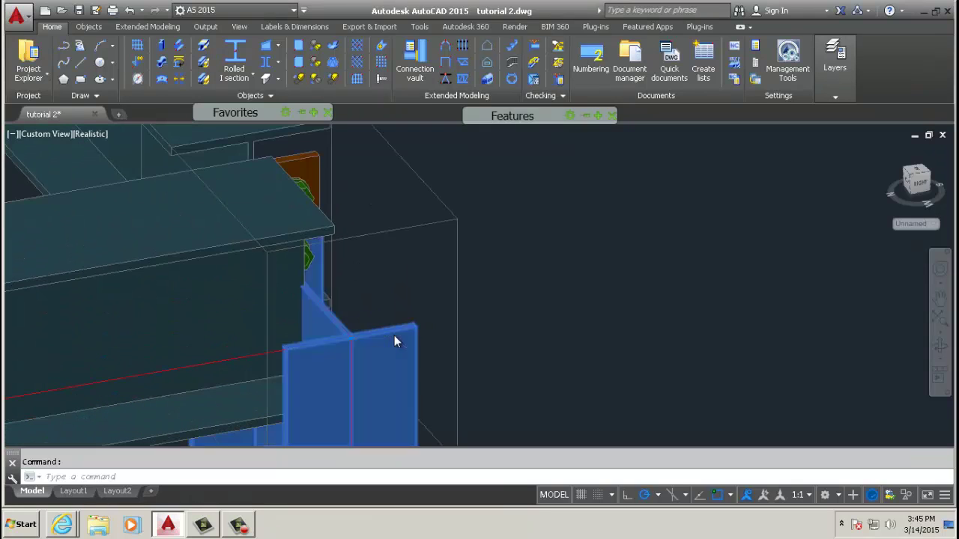
{"action": "scroll", "coordinate": [457, 313], "scroll_direction": "down", "scroll_amount": 3}
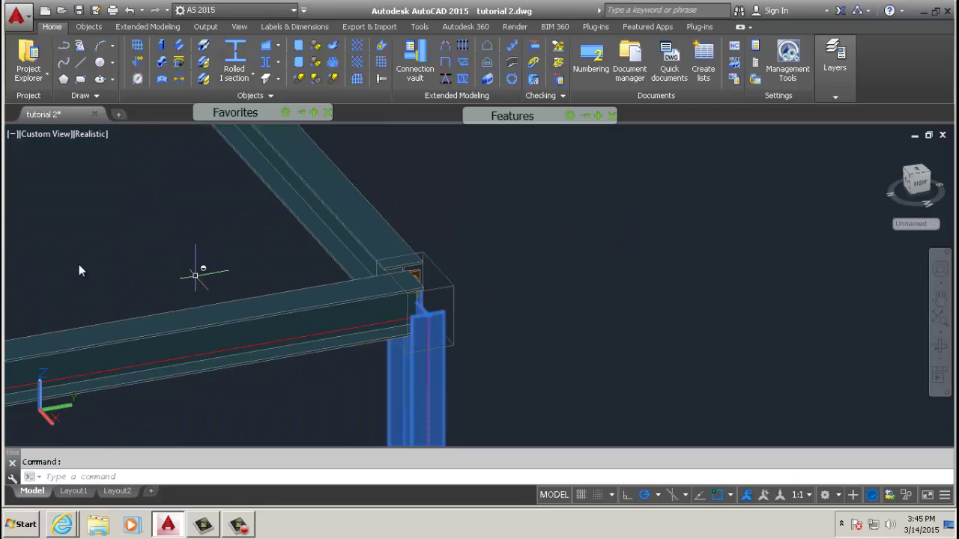
Step: Stretch the corner column's top end upward to a point above the beam
{"action": "scroll", "coordinate": [144, 267], "scroll_direction": "down", "scroll_amount": 4}
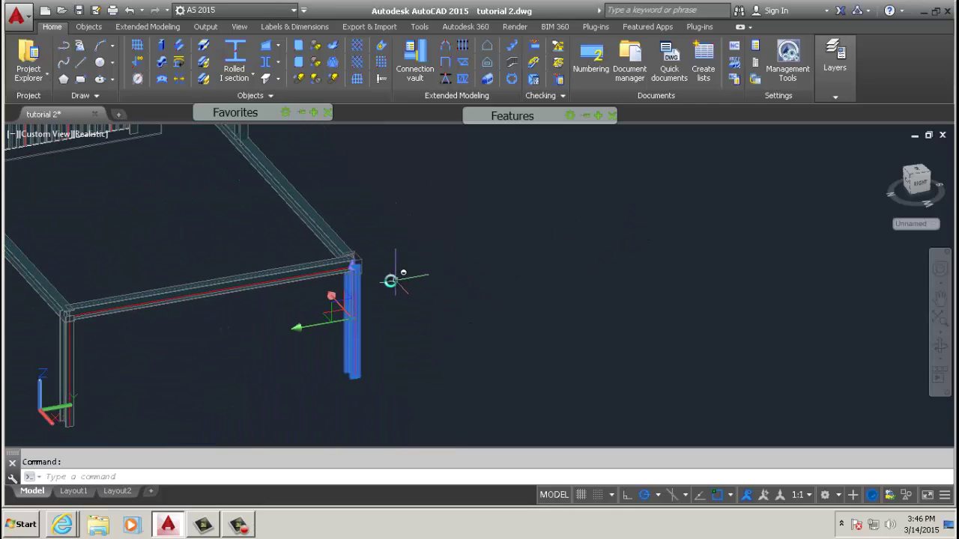
{"action": "scroll", "coordinate": [314, 253], "scroll_direction": "up", "scroll_amount": 4}
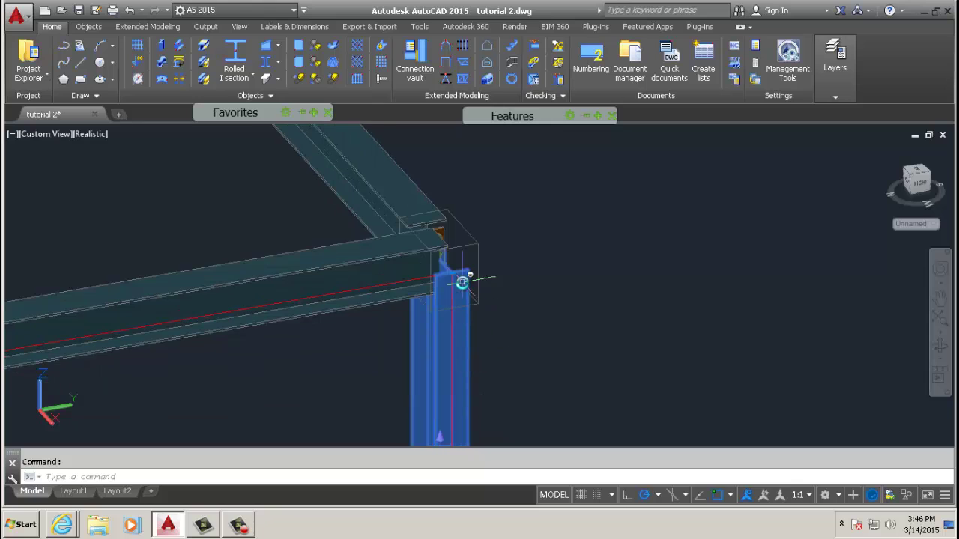
{"action": "scroll", "coordinate": [463, 281], "scroll_direction": "up", "scroll_amount": 3}
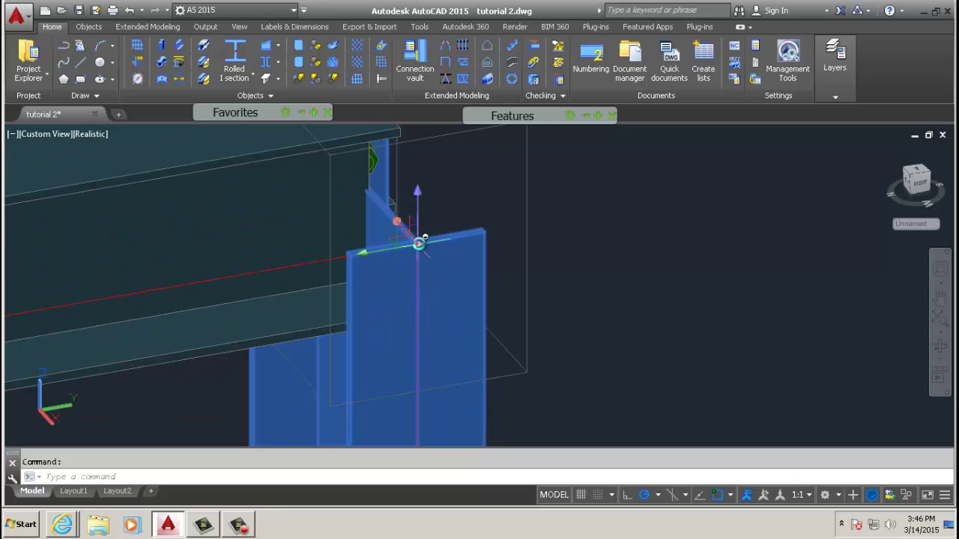
{"action": "left_click", "coordinate": [419, 243]}
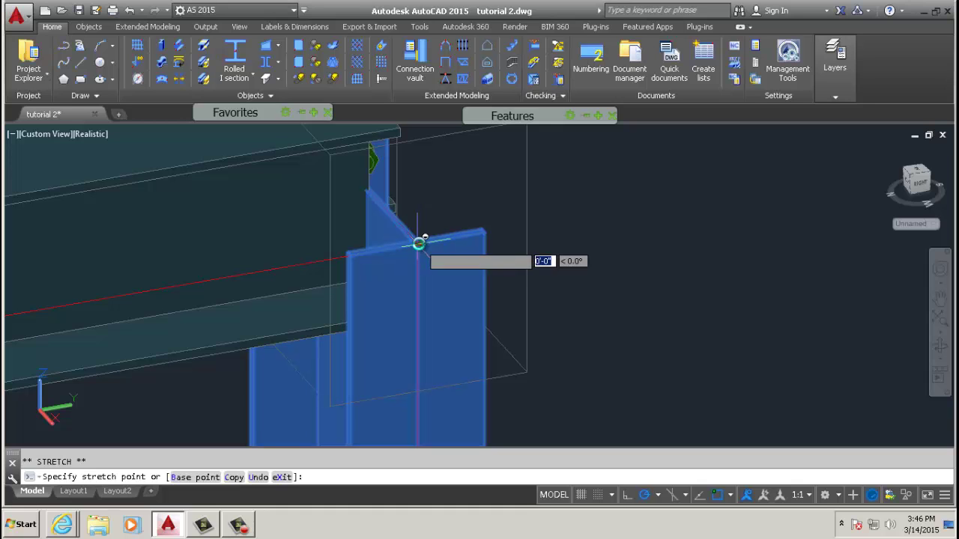
{"action": "scroll", "coordinate": [417, 246], "scroll_direction": "down", "scroll_amount": 5}
{"action": "middle_click_drag", "start_coordinate": [413, 249], "coordinate": [409, 327]}
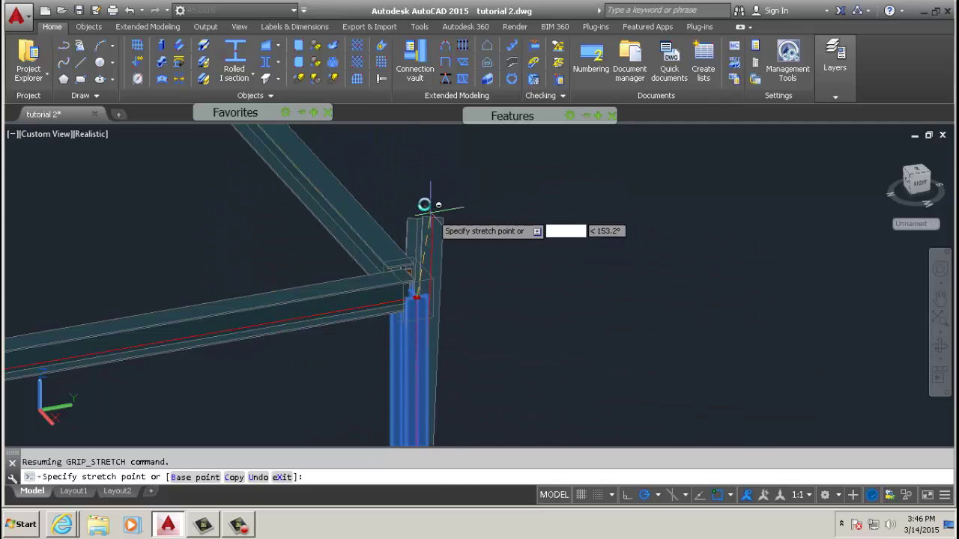
{"action": "left_click", "coordinate": [416, 171]}
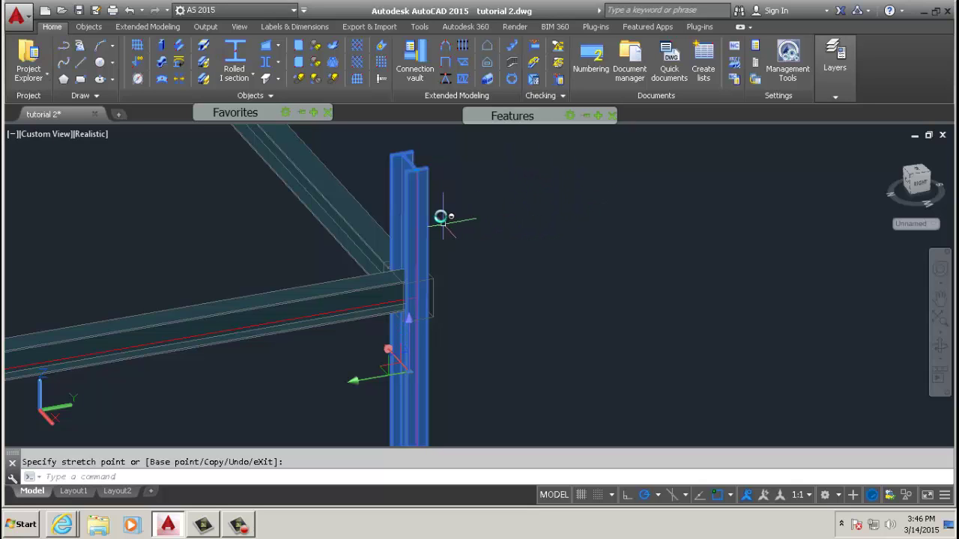
Step: Cancel the current stretch and deselect the column
{"action": "key", "text": "Escape"}
{"action": "scroll", "coordinate": [430, 210], "scroll_direction": "down", "scroll_amount": 1}
{"action": "scroll", "coordinate": [413, 206], "scroll_direction": "up", "scroll_amount": 2}
{"action": "scroll", "coordinate": [422, 197], "scroll_direction": "down", "scroll_amount": 1}
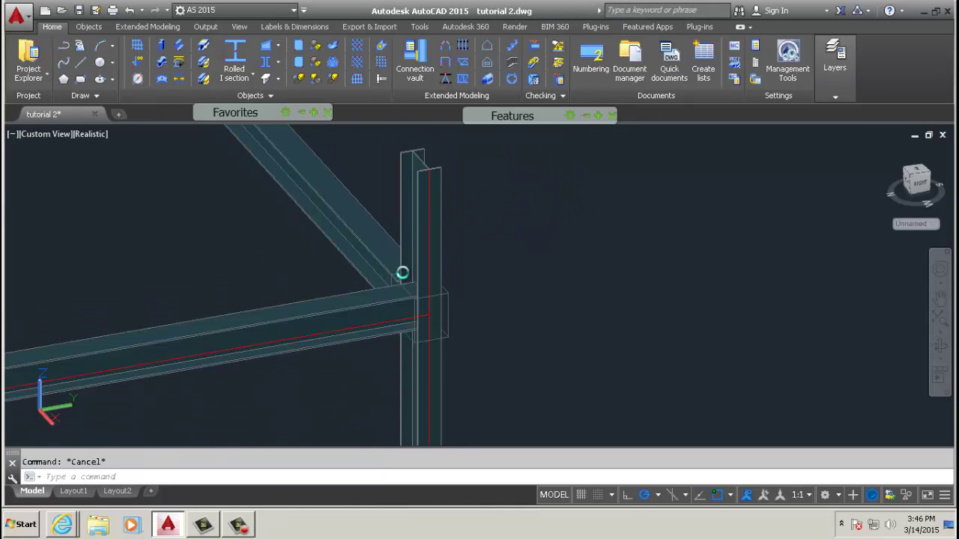
{"action": "scroll", "coordinate": [390, 300], "scroll_direction": "up", "scroll_amount": 3}
{"action": "scroll", "coordinate": [377, 287], "scroll_direction": "down", "scroll_amount": 4}
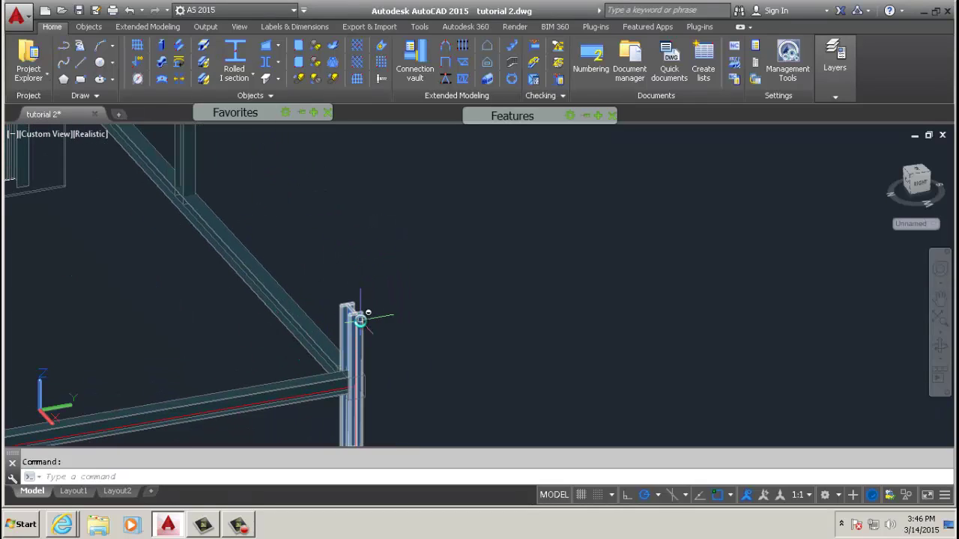
{"action": "scroll", "coordinate": [352, 311], "scroll_direction": "up", "scroll_amount": 2}
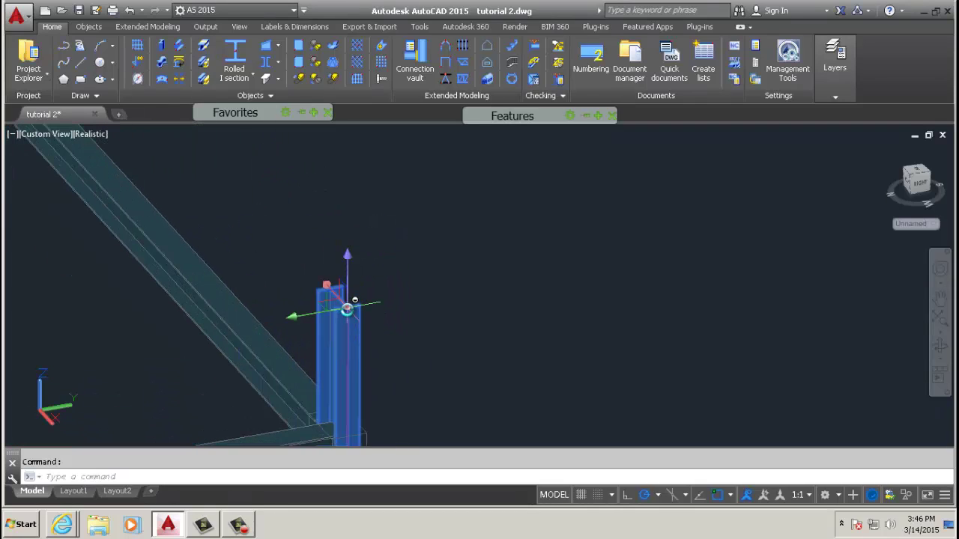
Step: Stretch the column's top end upward by an exact 5'
{"action": "left_click", "coordinate": [347, 310]}
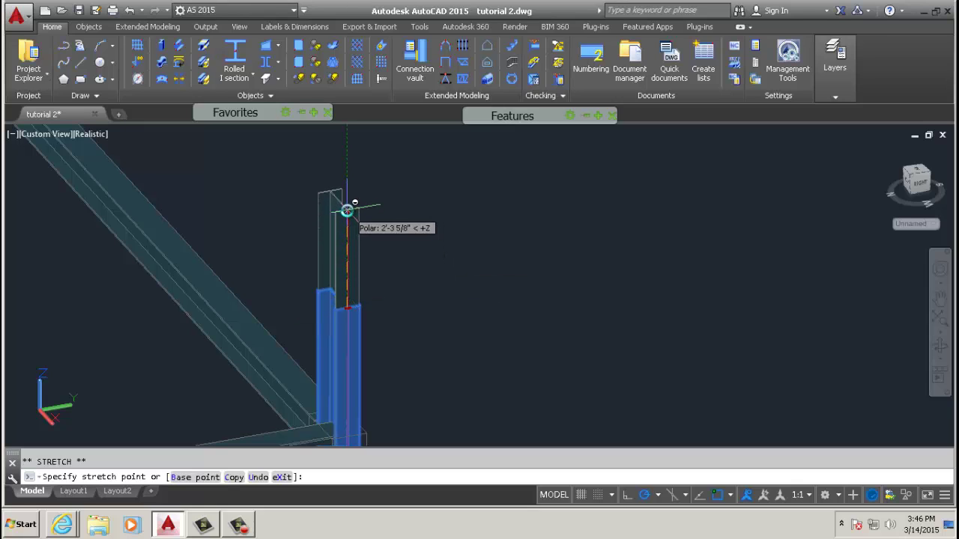
{"action": "type", "text": "5"}
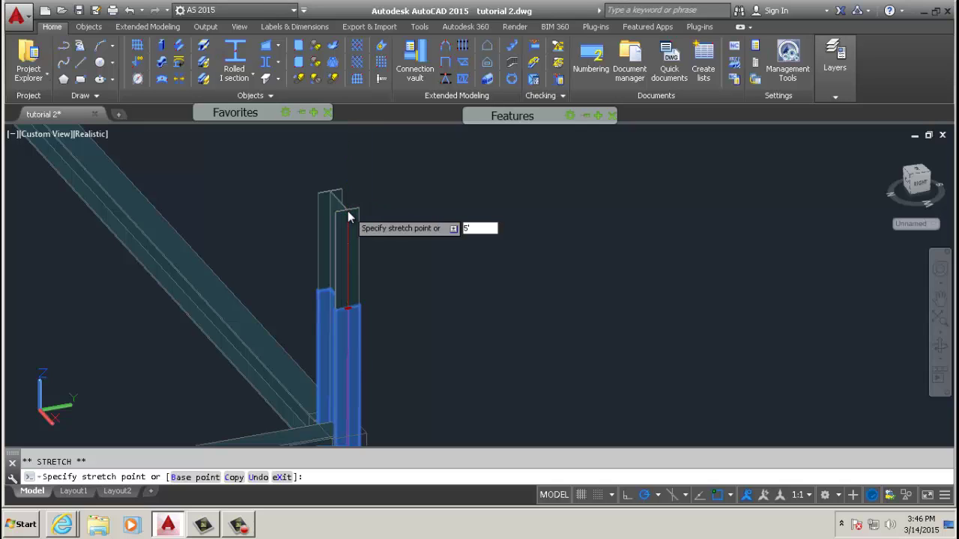
{"action": "type", "text": "'"}
{"action": "key", "text": "Return"}
{"action": "scroll", "coordinate": [421, 270], "scroll_direction": "down", "scroll_amount": 3}
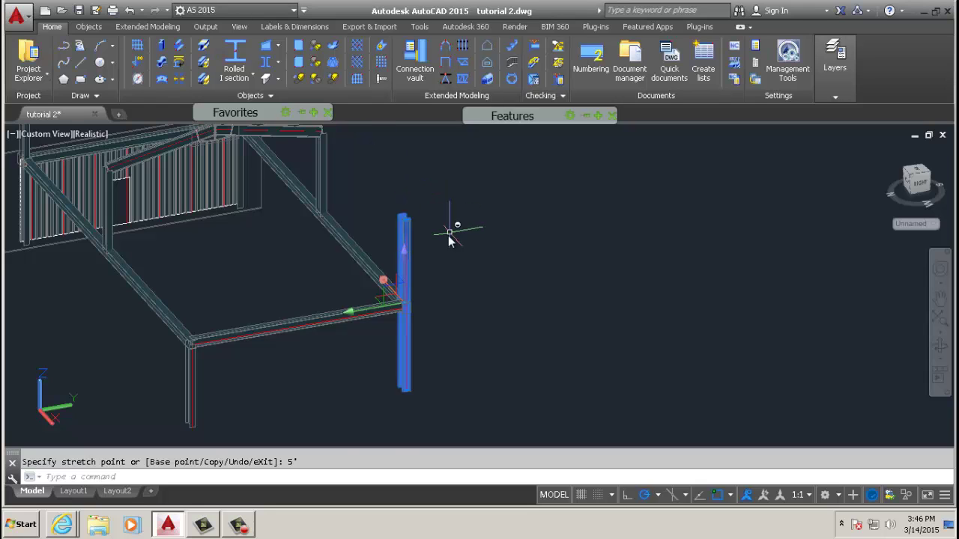
{"action": "scroll", "coordinate": [448, 245], "scroll_direction": "up", "scroll_amount": 3}
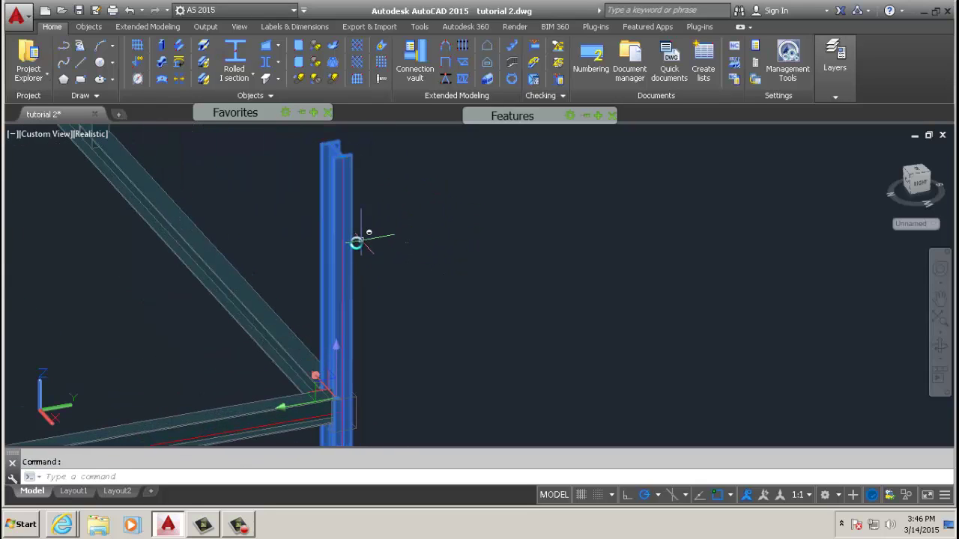
{"action": "scroll", "coordinate": [325, 208], "scroll_direction": "down", "scroll_amount": 2}
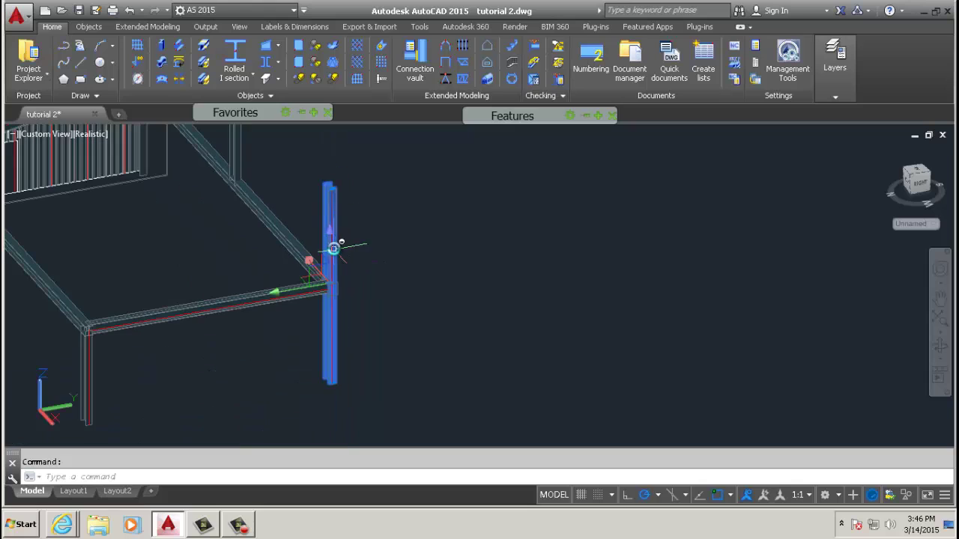
{"action": "scroll", "coordinate": [327, 193], "scroll_direction": "up", "scroll_amount": 1}
{"action": "scroll", "coordinate": [327, 195], "scroll_direction": "up", "scroll_amount": 2}
{"action": "scroll", "coordinate": [330, 229], "scroll_direction": "down", "scroll_amount": 5}
Step: Undo the 5' column stretch
{"action": "key", "text": "ctrl+z"}
{"action": "scroll", "coordinate": [352, 250], "scroll_direction": "up", "scroll_amount": 3}
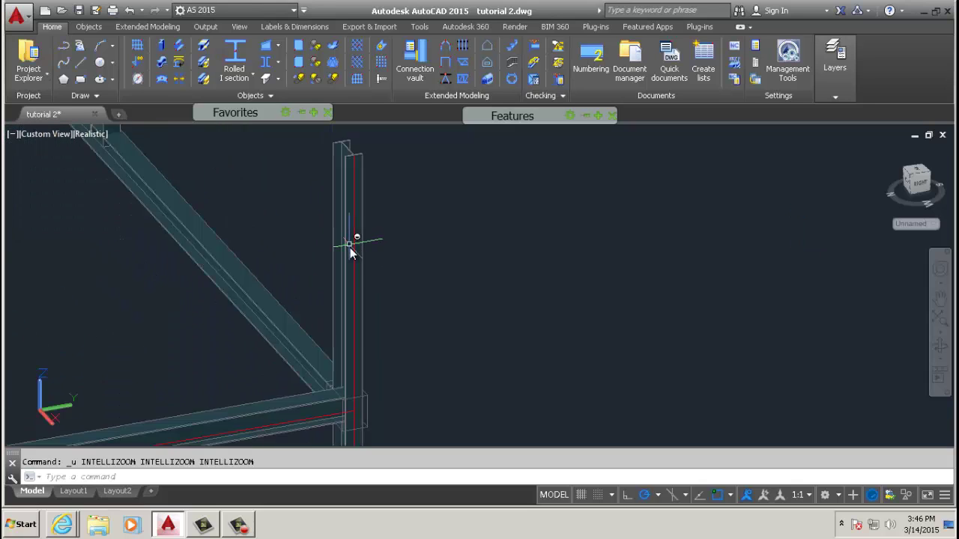
{"action": "scroll", "coordinate": [350, 252], "scroll_direction": "down", "scroll_amount": 3}
{"action": "scroll", "coordinate": [350, 255], "scroll_direction": "up", "scroll_amount": 3}
{"action": "scroll", "coordinate": [351, 260], "scroll_direction": "down", "scroll_amount": 3}
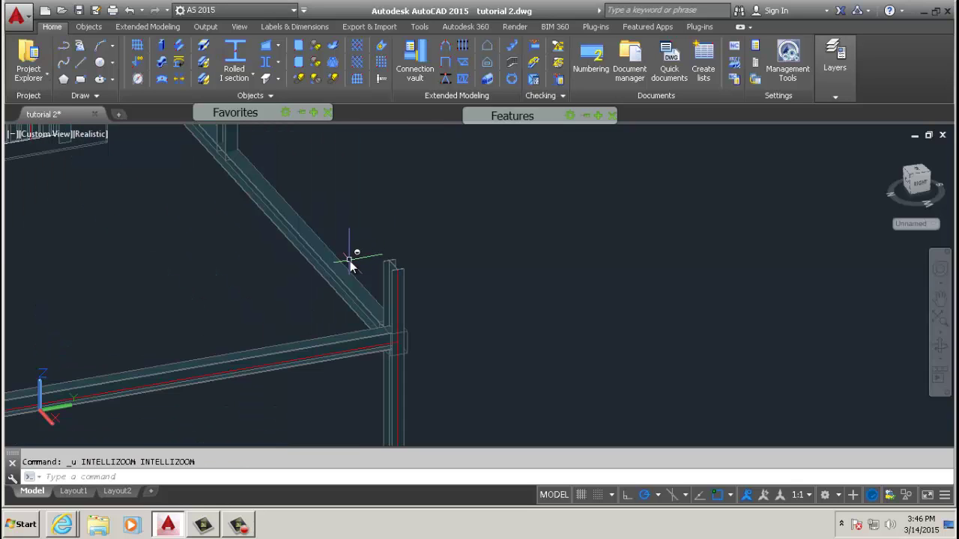
{"action": "scroll", "coordinate": [350, 261], "scroll_direction": "up", "scroll_amount": 2}
{"action": "scroll", "coordinate": [350, 262], "scroll_direction": "down", "scroll_amount": 2}
{"action": "scroll", "coordinate": [350, 264], "scroll_direction": "up", "scroll_amount": 2}
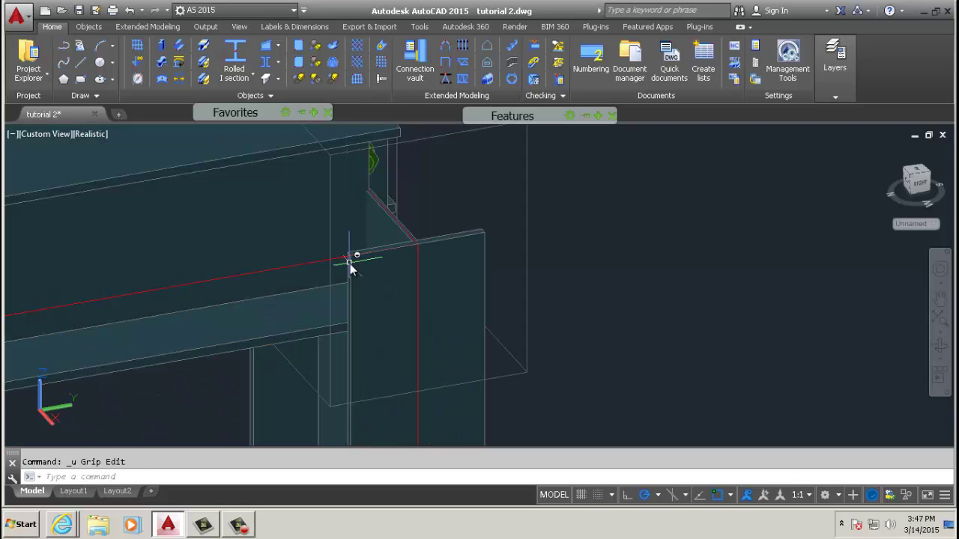
{"action": "scroll", "coordinate": [353, 257], "scroll_direction": "down", "scroll_amount": 4}
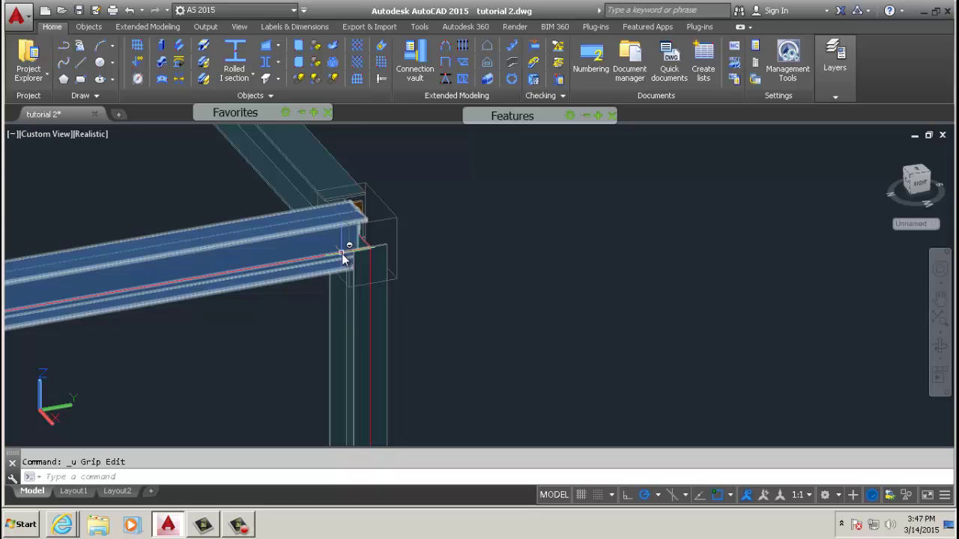
Step: Place a rolled I-section beam running diagonally outward from the top of the corner column
{"action": "left_click", "coordinate": [232, 57]}
{"action": "scroll", "coordinate": [343, 219], "scroll_direction": "up", "scroll_amount": 2}
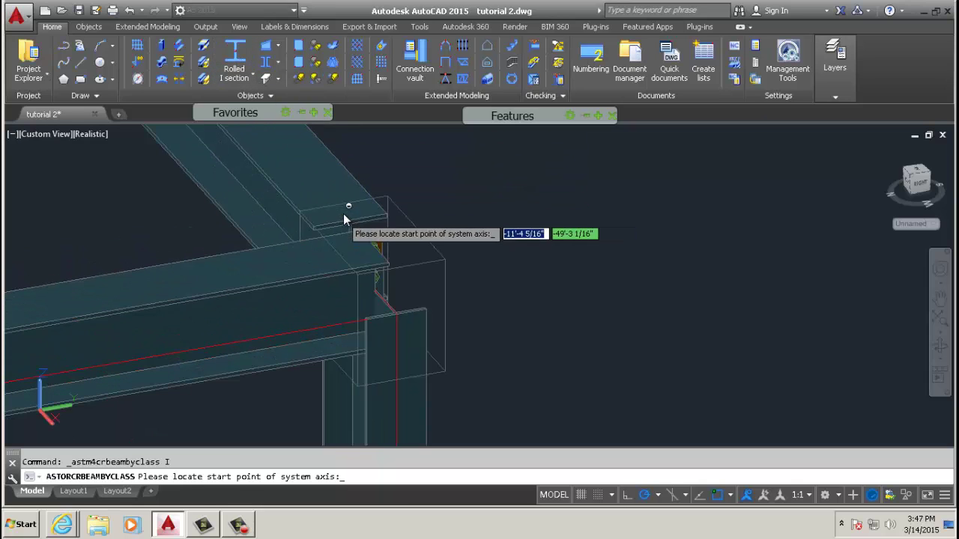
{"action": "scroll", "coordinate": [358, 221], "scroll_direction": "up", "scroll_amount": 3}
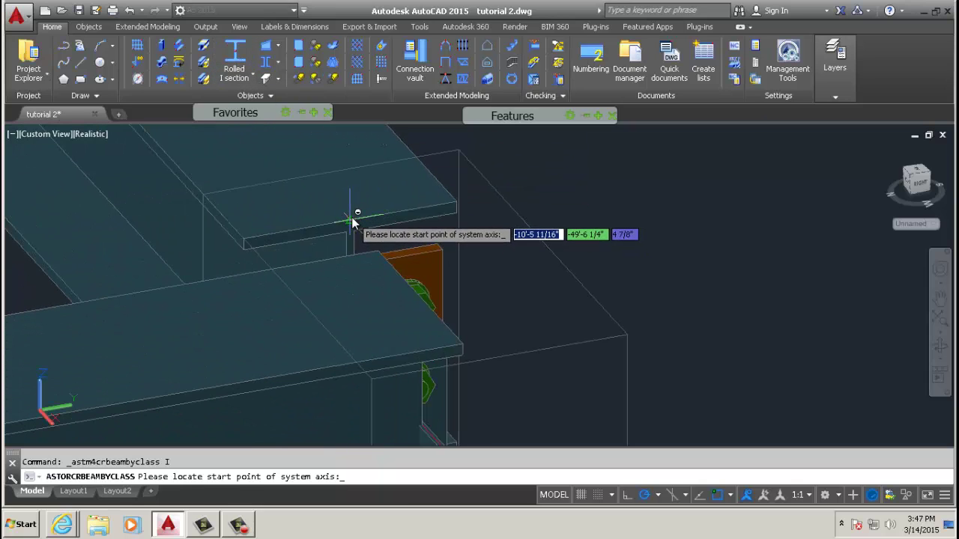
{"action": "left_click", "coordinate": [353, 219]}
{"action": "scroll", "coordinate": [359, 221], "scroll_direction": "down", "scroll_amount": 4}
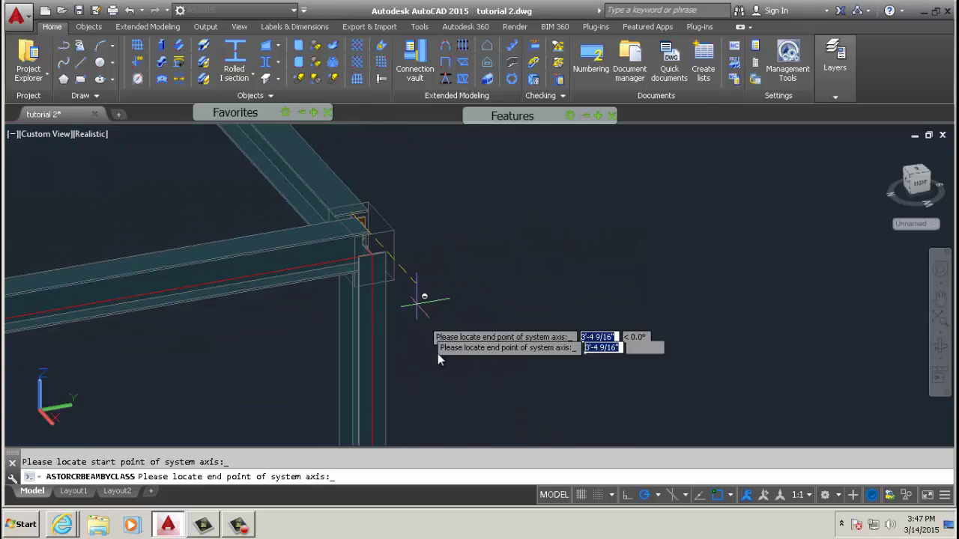
{"action": "scroll", "coordinate": [519, 398], "scroll_direction": "down", "scroll_amount": 3}
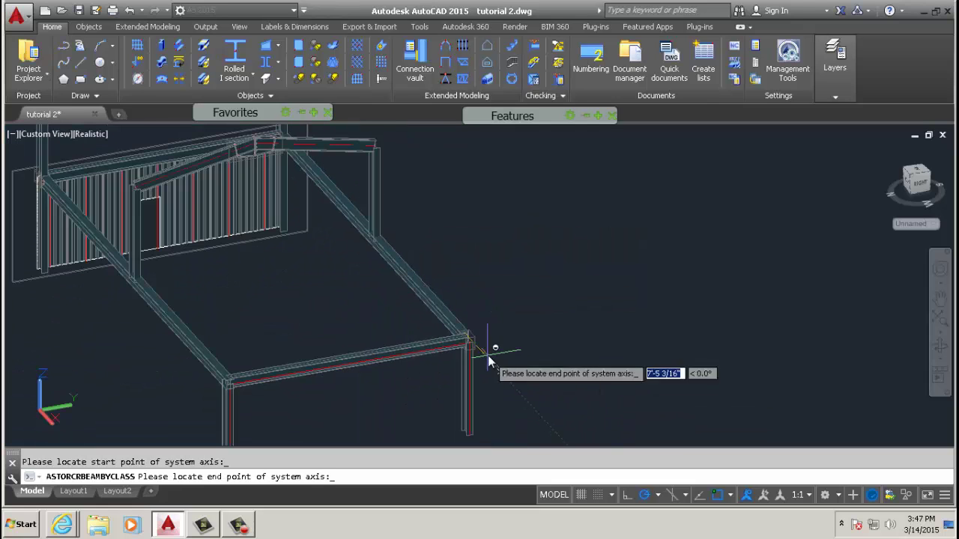
{"action": "left_click", "coordinate": [550, 425]}
{"action": "scroll", "coordinate": [522, 384], "scroll_direction": "up", "scroll_amount": 3}
{"action": "scroll", "coordinate": [539, 392], "scroll_direction": "up", "scroll_amount": 2}
{"action": "middle_click_drag", "start_coordinate": [490, 285], "coordinate": [457, 366]}
Step: Move the new diagonal beam to a new position with the M command
{"action": "left_click", "coordinate": [492, 320]}
{"action": "type", "text": "m"}
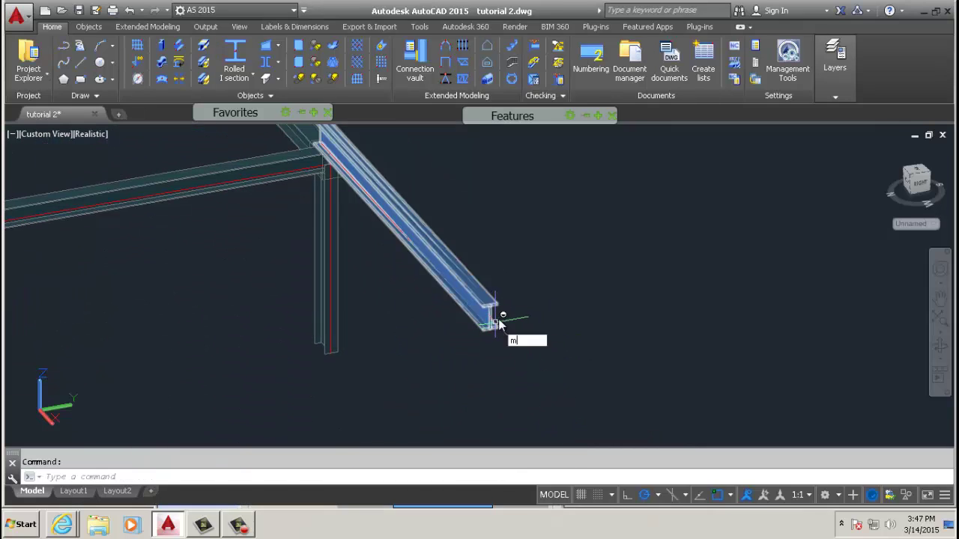
{"action": "key", "text": "Return"}
{"action": "left_click", "coordinate": [450, 257]}
{"action": "key", "text": "Return"}
{"action": "left_click", "coordinate": [646, 307]}
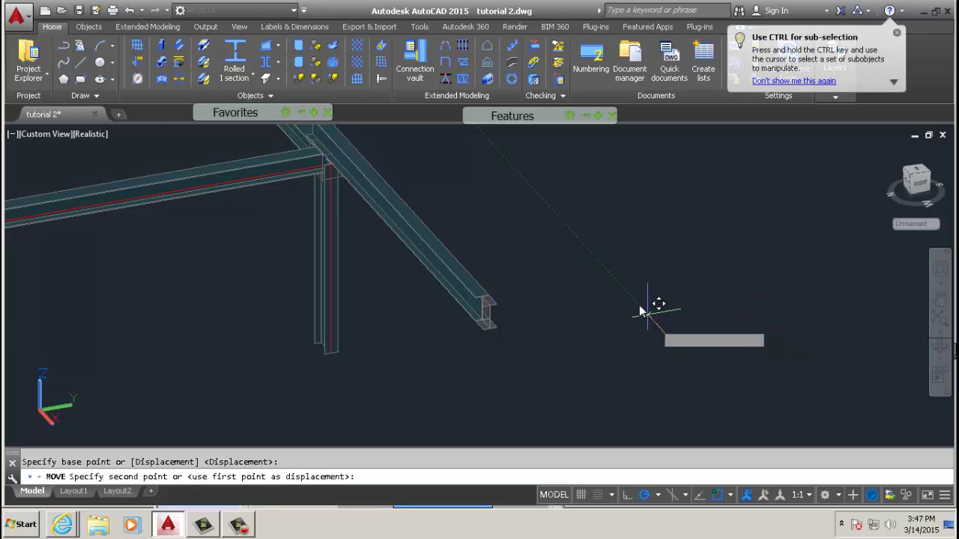
{"action": "left_click", "coordinate": [588, 234]}
{"action": "scroll", "coordinate": [422, 239], "scroll_direction": "down", "scroll_amount": 3}
{"action": "scroll", "coordinate": [378, 226], "scroll_direction": "up", "scroll_amount": 5}
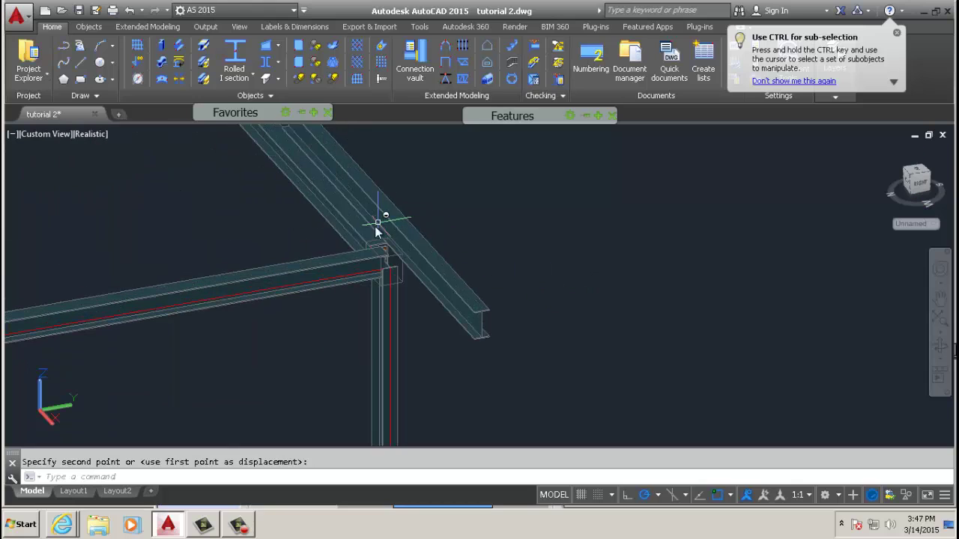
Step: Undo that move and move the beam again to another spot
{"action": "key", "text": "ctrl+z"}
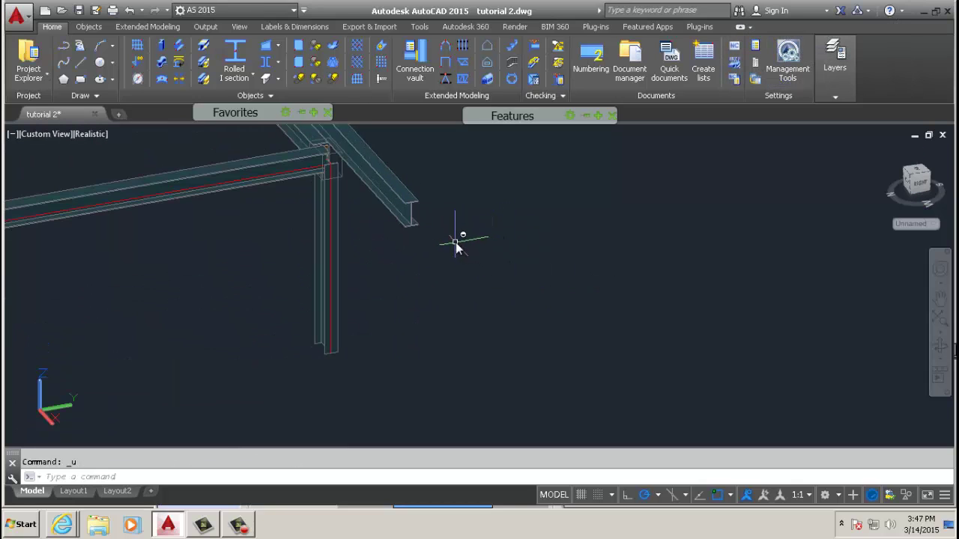
{"action": "key", "text": "ctrl+z"}
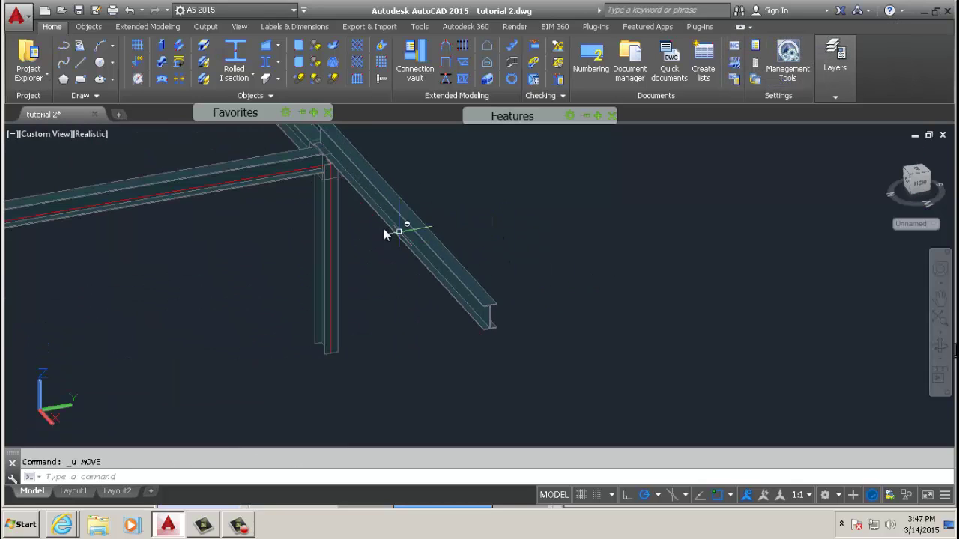
{"action": "key", "text": "Return"}
{"action": "left_click", "coordinate": [476, 288]}
{"action": "key", "text": "Return"}
{"action": "left_click", "coordinate": [443, 364]}
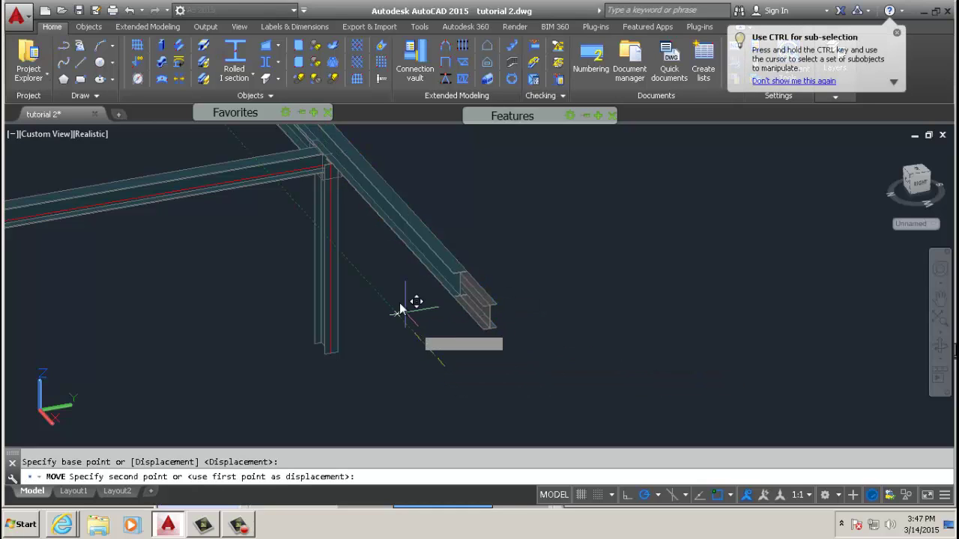
{"action": "left_click", "coordinate": [385, 301]}
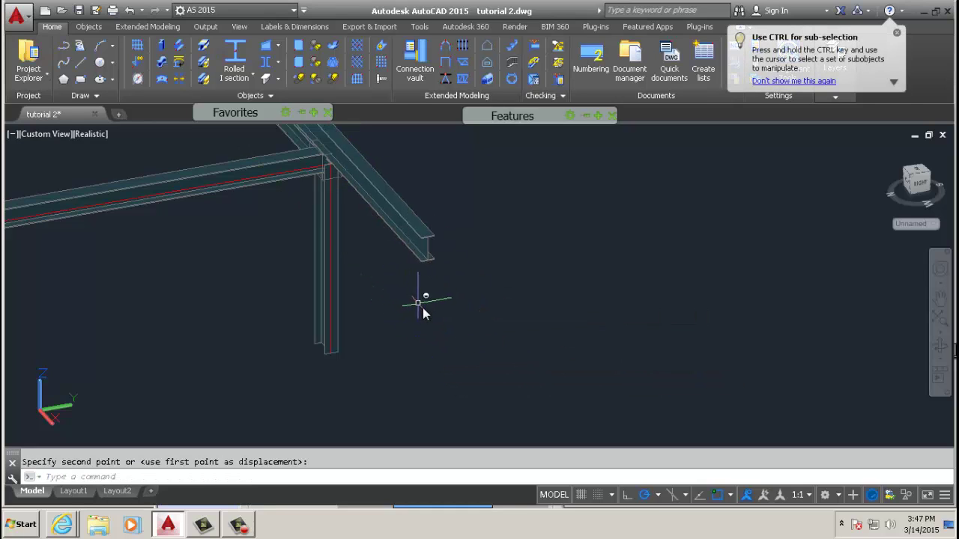
Step: Move the beam straight up so it sits above the corner column's top
{"action": "left_click", "coordinate": [437, 240]}
{"action": "key", "text": "Return"}
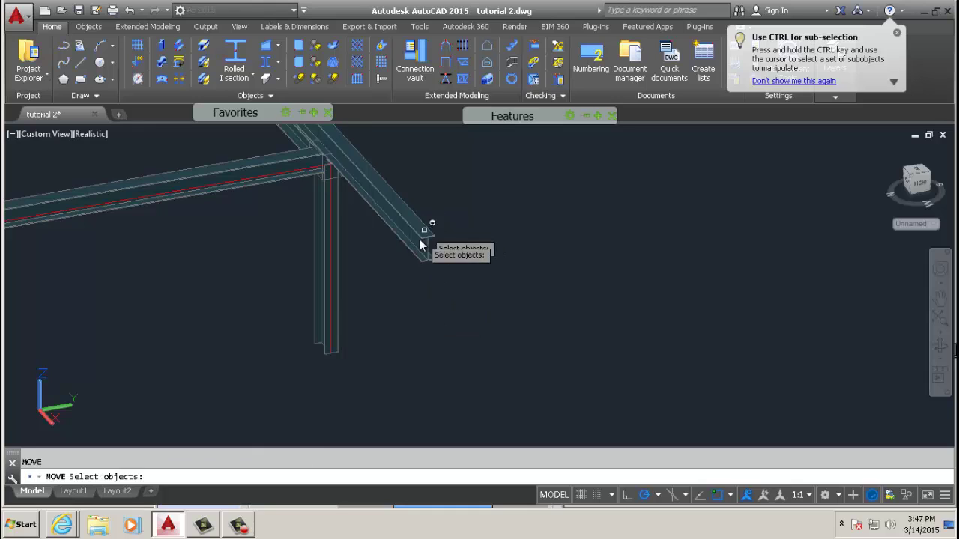
{"action": "left_click", "coordinate": [422, 236]}
{"action": "key", "text": "Return"}
{"action": "left_click", "coordinate": [509, 350]}
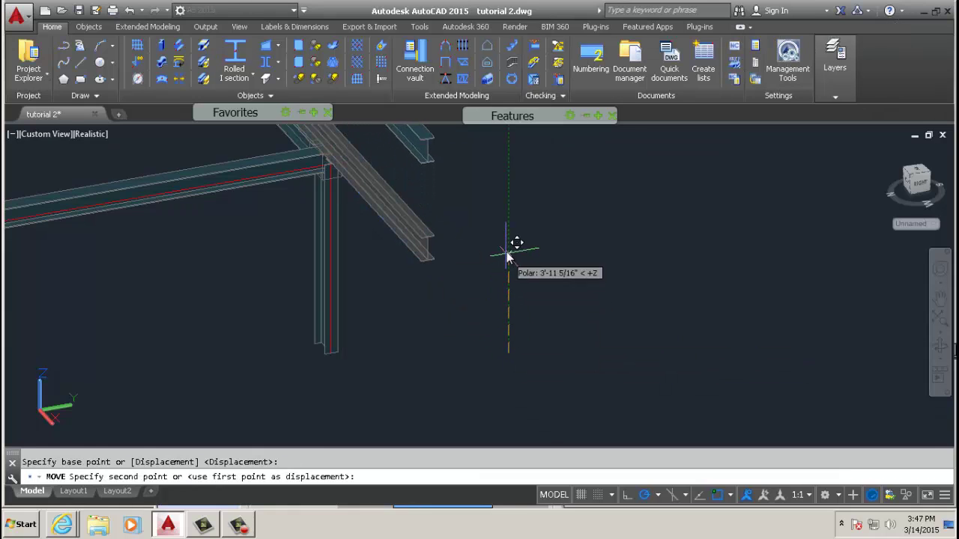
{"action": "left_click", "coordinate": [507, 250]}
{"action": "middle_click_drag", "start_coordinate": [475, 297], "coordinate": [349, 262]}
{"action": "left_click", "coordinate": [454, 291]}
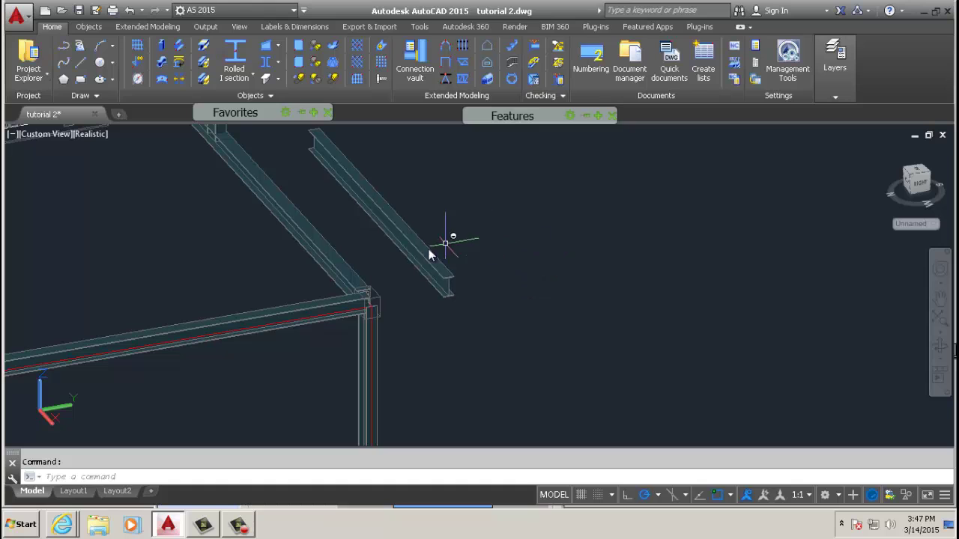
{"action": "scroll", "coordinate": [393, 304], "scroll_direction": "up", "scroll_amount": 4}
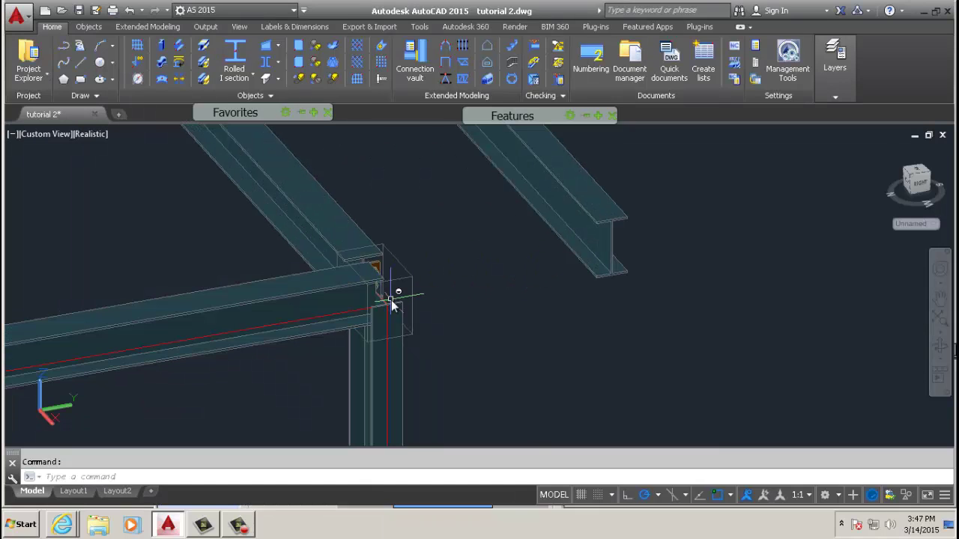
{"action": "scroll", "coordinate": [397, 352], "scroll_direction": "down", "scroll_amount": 4}
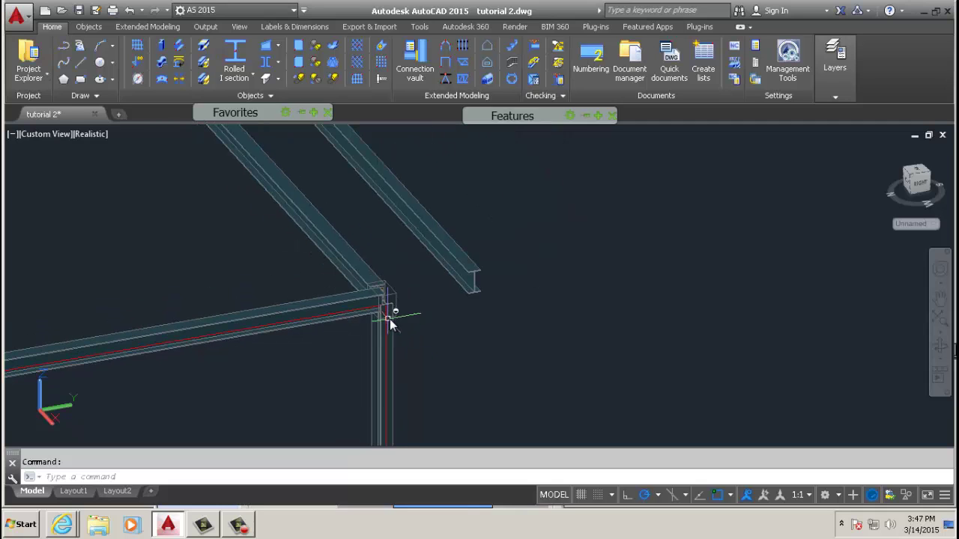
Step: Orbit the frame from the View tools to show the corner column beneath the raised beam
{"action": "scroll", "coordinate": [413, 278], "scroll_direction": "up", "scroll_amount": 2}
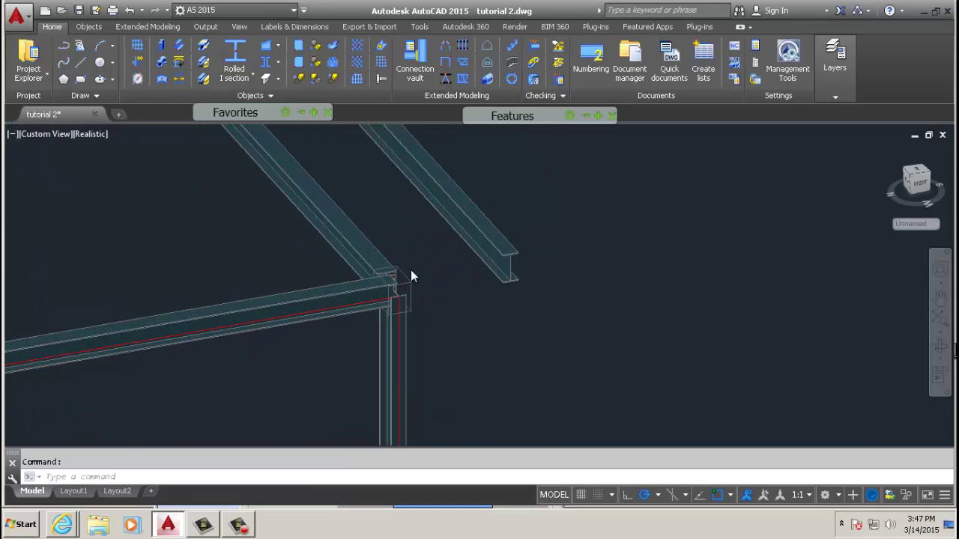
{"action": "scroll", "coordinate": [414, 278], "scroll_direction": "up", "scroll_amount": 2}
{"action": "scroll", "coordinate": [404, 279], "scroll_direction": "down", "scroll_amount": 3}
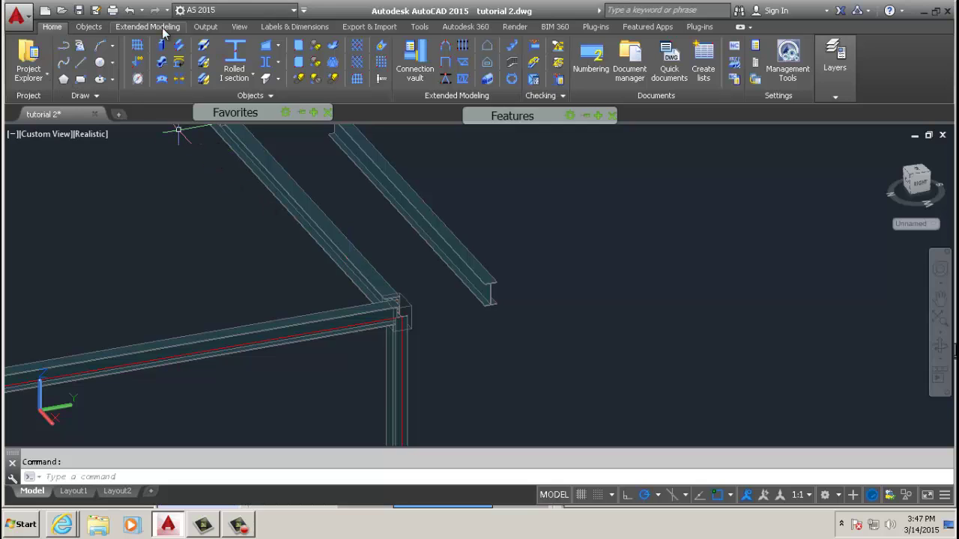
{"action": "left_click", "coordinate": [239, 27]}
{"action": "left_click", "coordinate": [75, 63]}
{"action": "left_click_drag", "start_coordinate": [173, 255], "coordinate": [244, 183]}
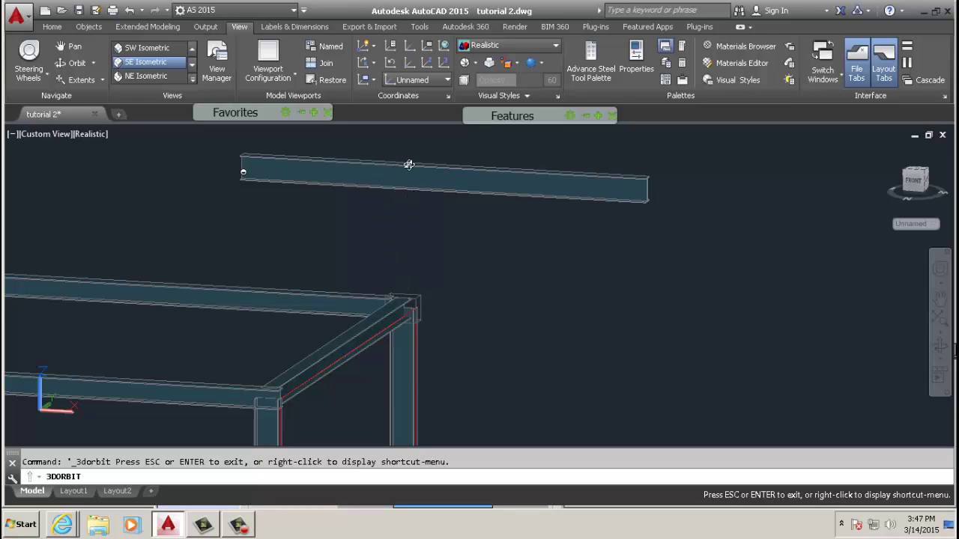
{"action": "left_click_drag", "start_coordinate": [402, 180], "coordinate": [416, 274]}
{"action": "right_click", "coordinate": [417, 273]}
{"action": "left_click", "coordinate": [445, 284]}
{"action": "scroll", "coordinate": [418, 324], "scroll_direction": "up", "scroll_amount": 3}
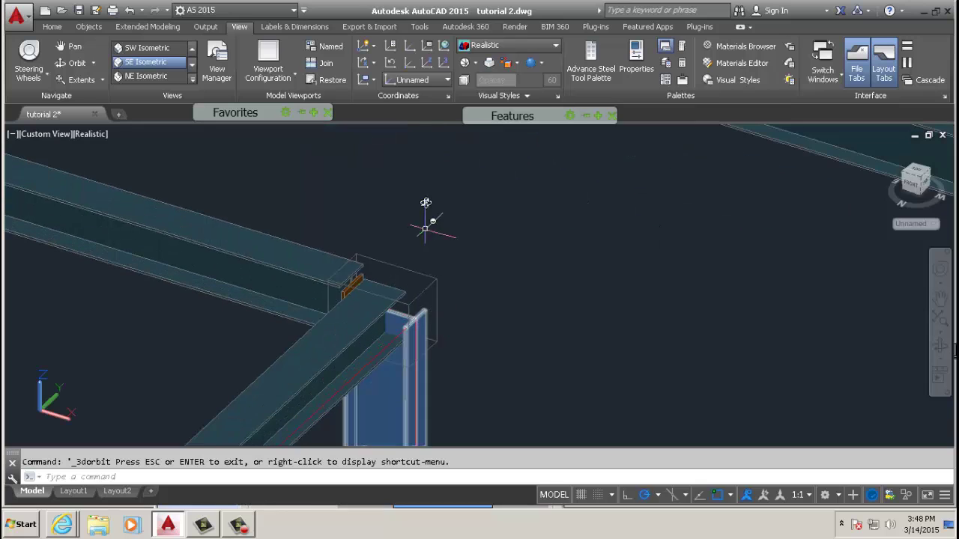
{"action": "scroll", "coordinate": [427, 190], "scroll_direction": "down", "scroll_amount": 5}
{"action": "scroll", "coordinate": [428, 162], "scroll_direction": "up", "scroll_amount": 5}
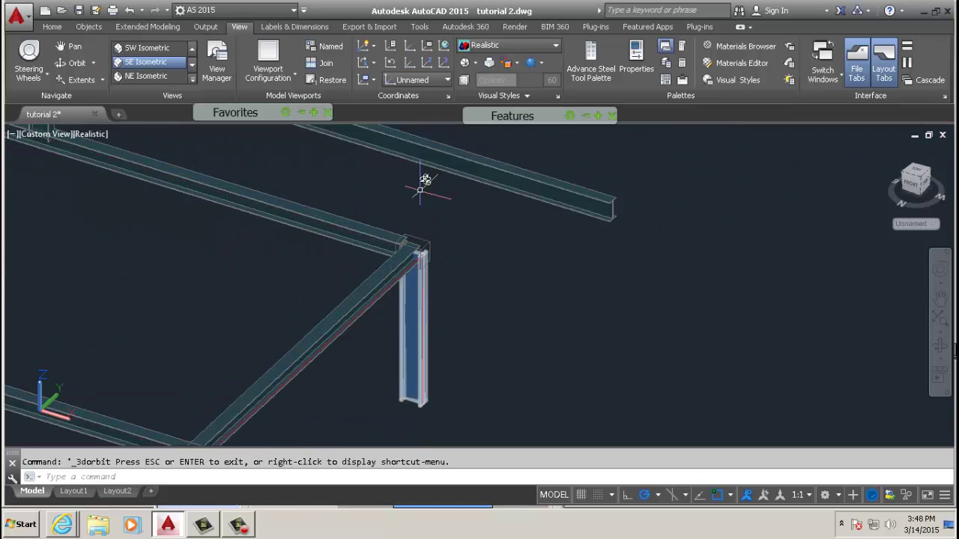
{"action": "scroll", "coordinate": [428, 259], "scroll_direction": "down", "scroll_amount": 3}
{"action": "scroll", "coordinate": [364, 346], "scroll_direction": "up", "scroll_amount": 3}
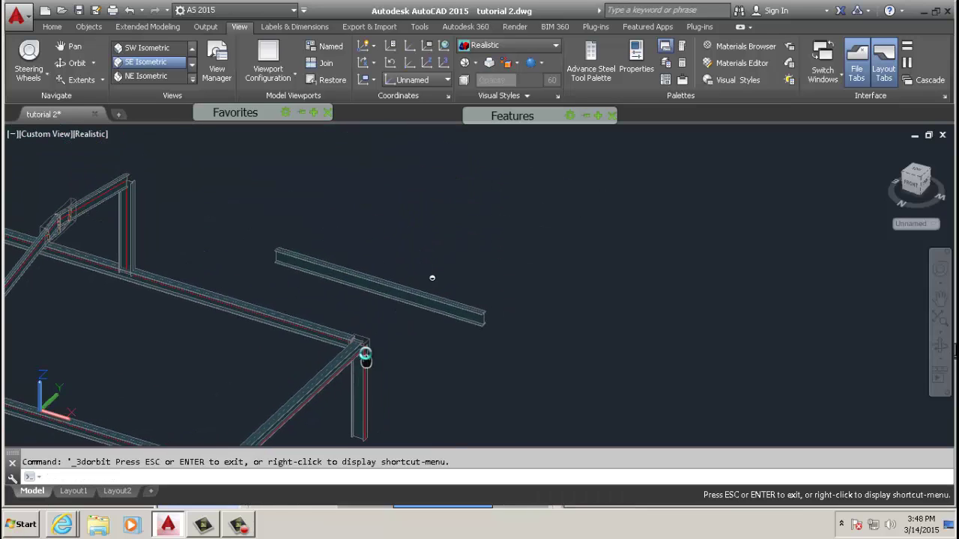
Step: Apply Cut at object, cutting the corner column against the raised beam
{"action": "mouse_move", "coordinate": [508, 121]}
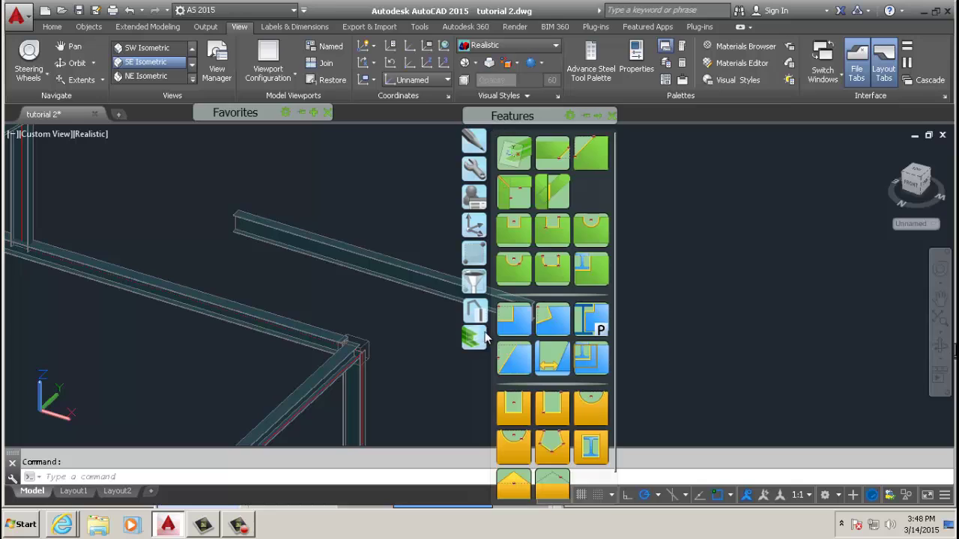
{"action": "left_click", "coordinate": [555, 196]}
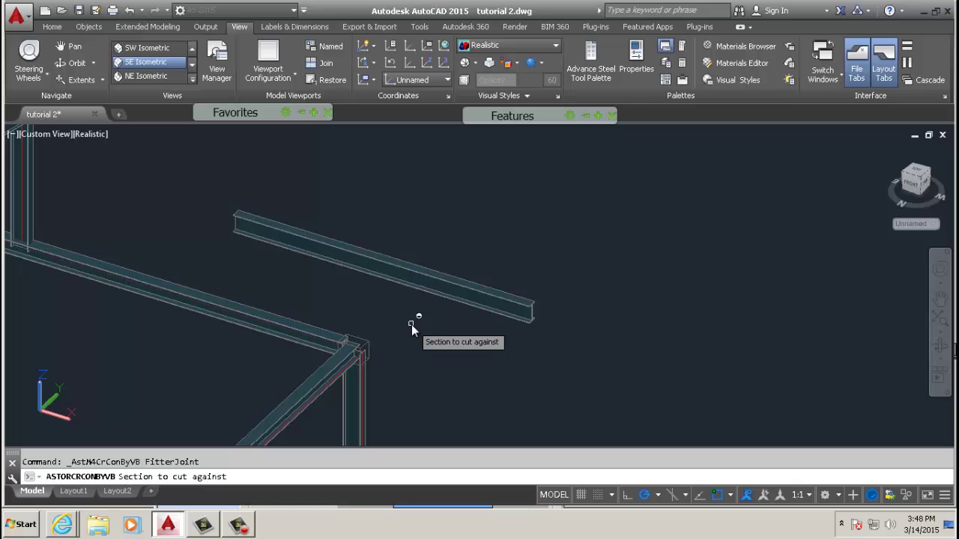
{"action": "scroll", "coordinate": [325, 283], "scroll_direction": "down", "scroll_amount": 3}
{"action": "scroll", "coordinate": [332, 274], "scroll_direction": "up", "scroll_amount": 2}
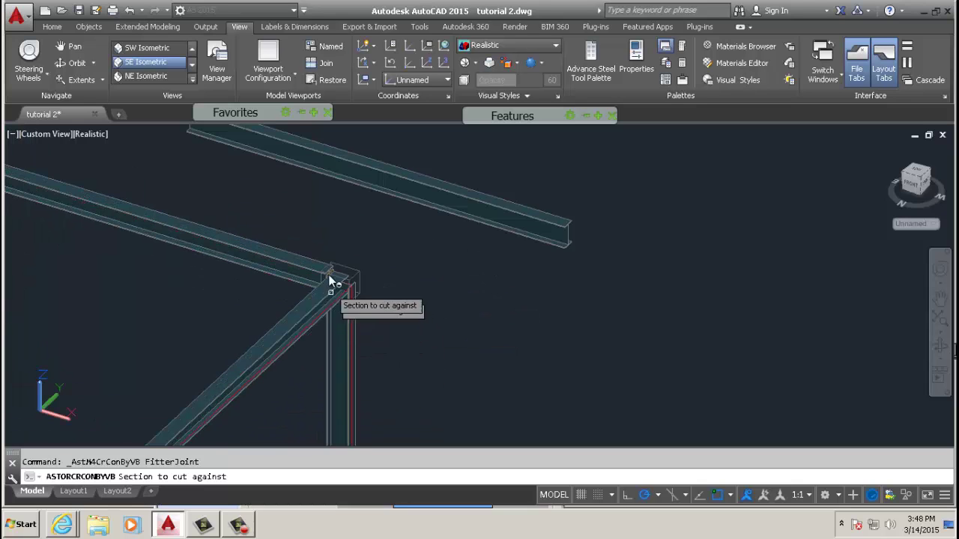
{"action": "scroll", "coordinate": [300, 313], "scroll_direction": "up", "scroll_amount": 2}
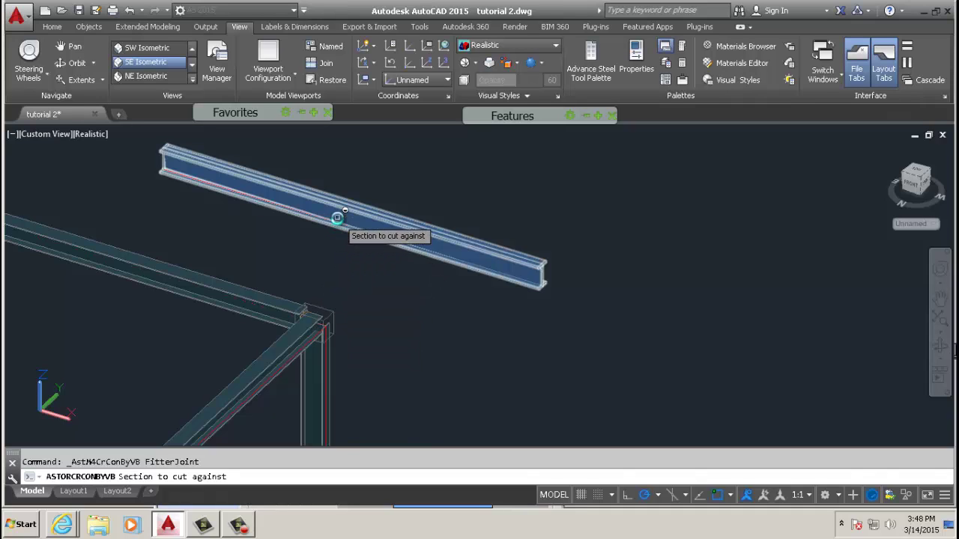
{"action": "left_click", "coordinate": [338, 204]}
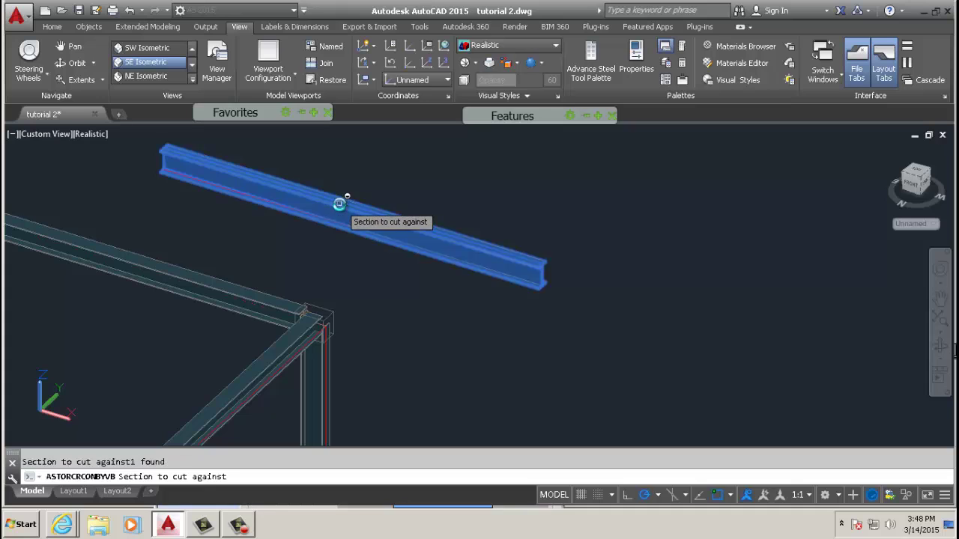
{"action": "key", "text": "Return"}
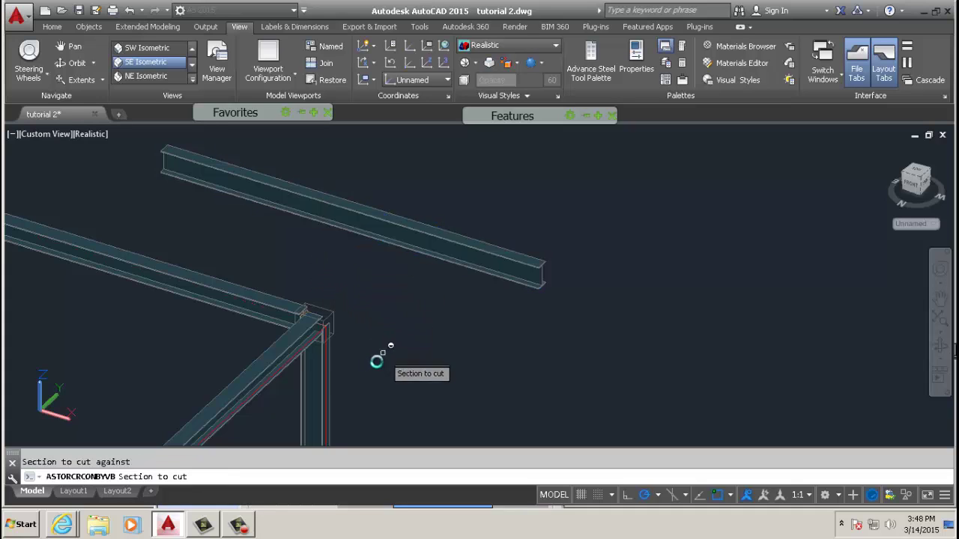
{"action": "left_click", "coordinate": [323, 346]}
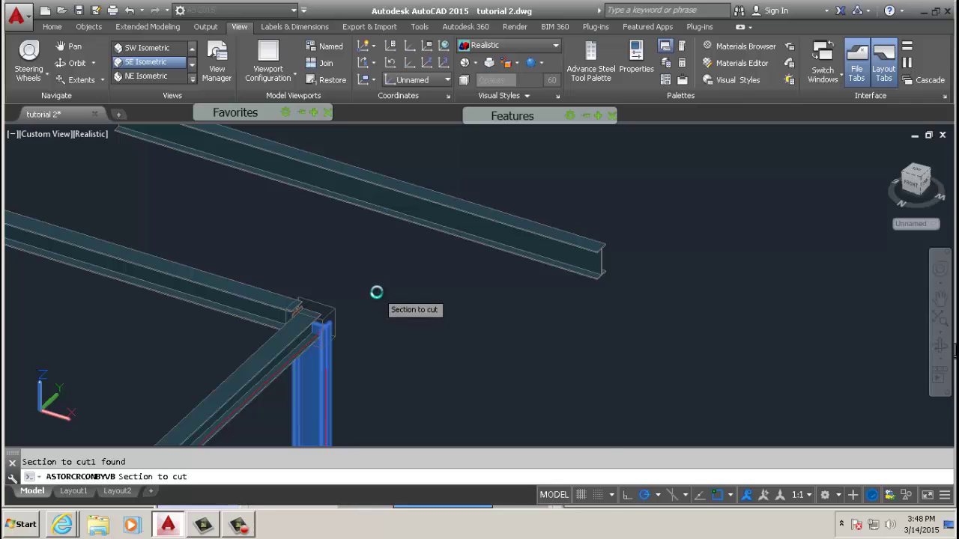
{"action": "key", "text": "Return"}
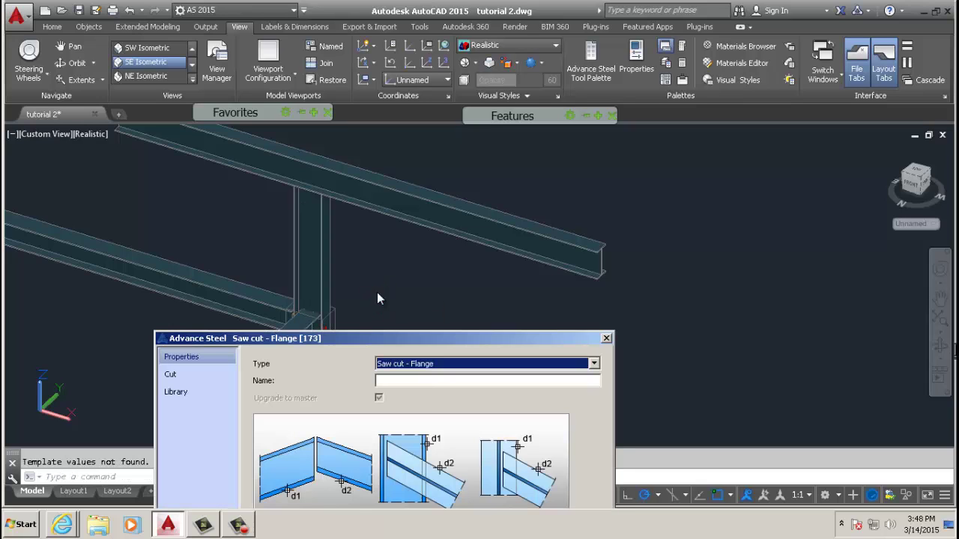
Step: Undo the first cut and recreate Cut at object between the top beam and corner column
{"action": "left_click", "coordinate": [606, 337]}
{"action": "scroll", "coordinate": [449, 273], "scroll_direction": "down", "scroll_amount": 2}
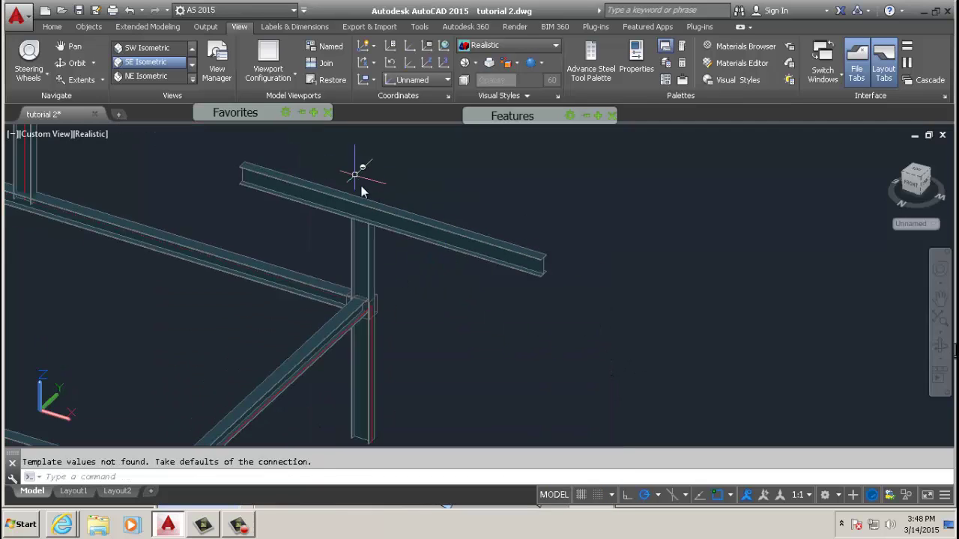
{"action": "key", "text": "ctrl+z"}
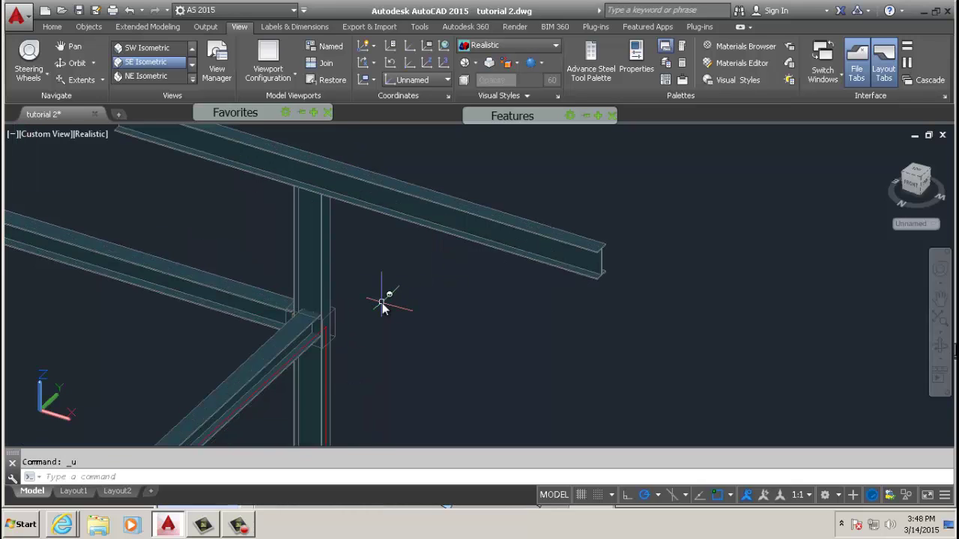
{"action": "mouse_move", "coordinate": [541, 117]}
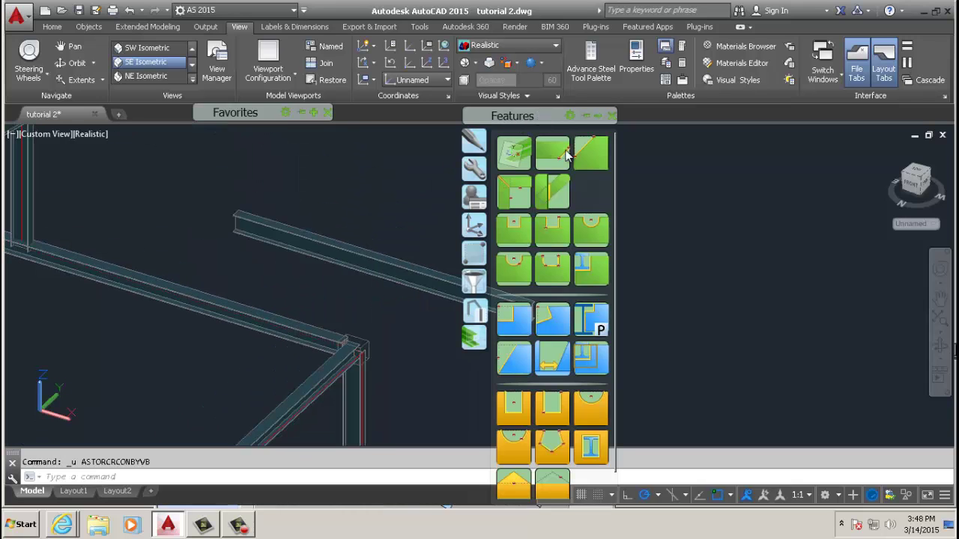
{"action": "left_click", "coordinate": [559, 193]}
{"action": "left_click", "coordinate": [396, 271]}
{"action": "left_click", "coordinate": [354, 383]}
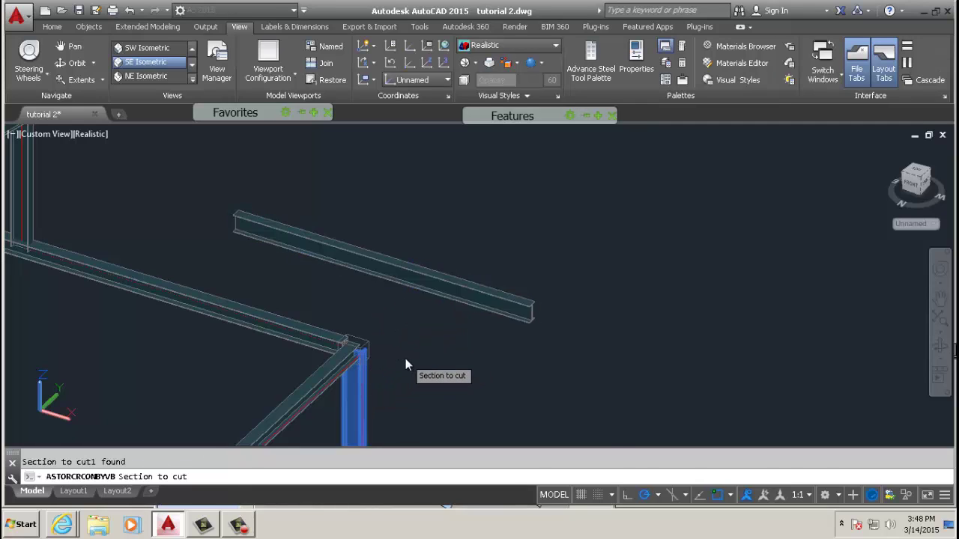
{"action": "key", "text": "Return"}
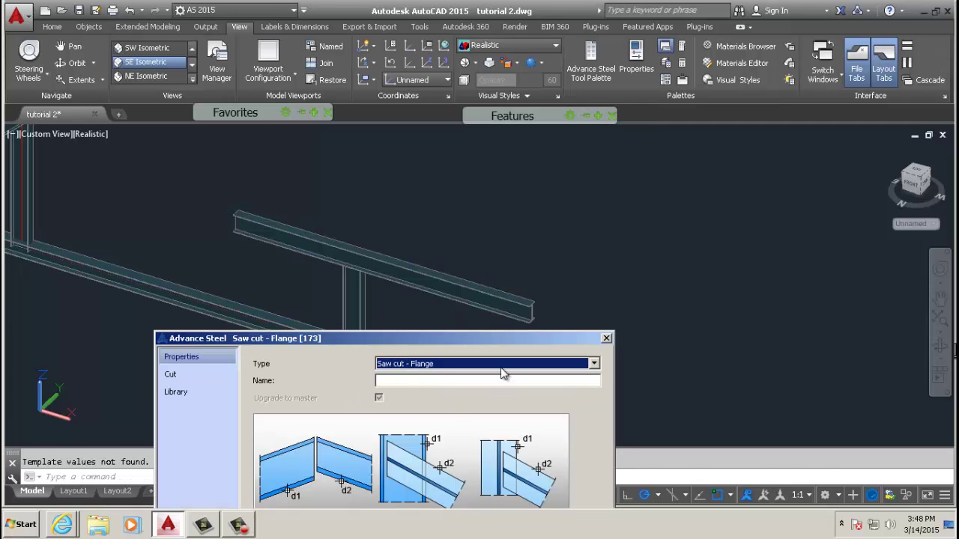
Step: Try the Miter joint type, revert to Saw cut - Flange, and close the settings
{"action": "left_click", "coordinate": [500, 368]}
{"action": "left_click", "coordinate": [412, 374]}
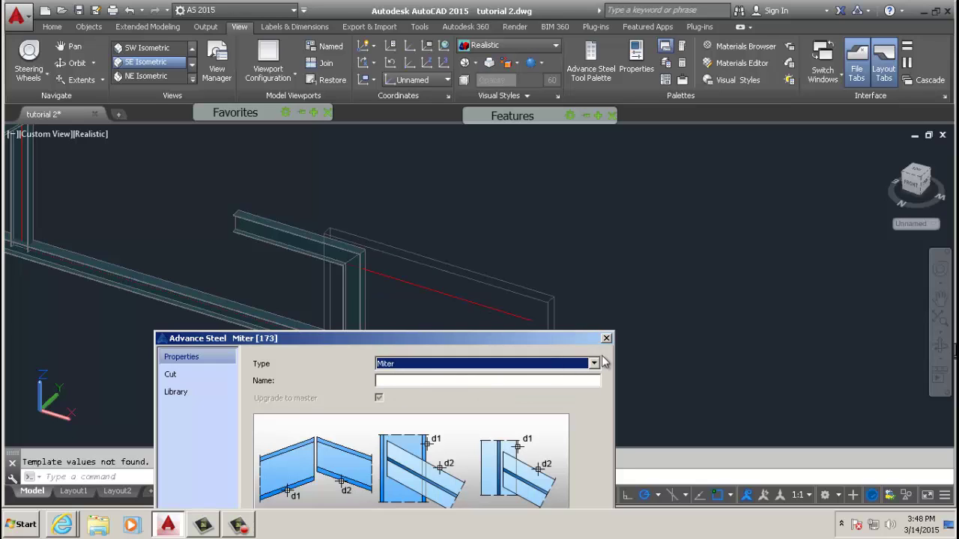
{"action": "left_click", "coordinate": [565, 365]}
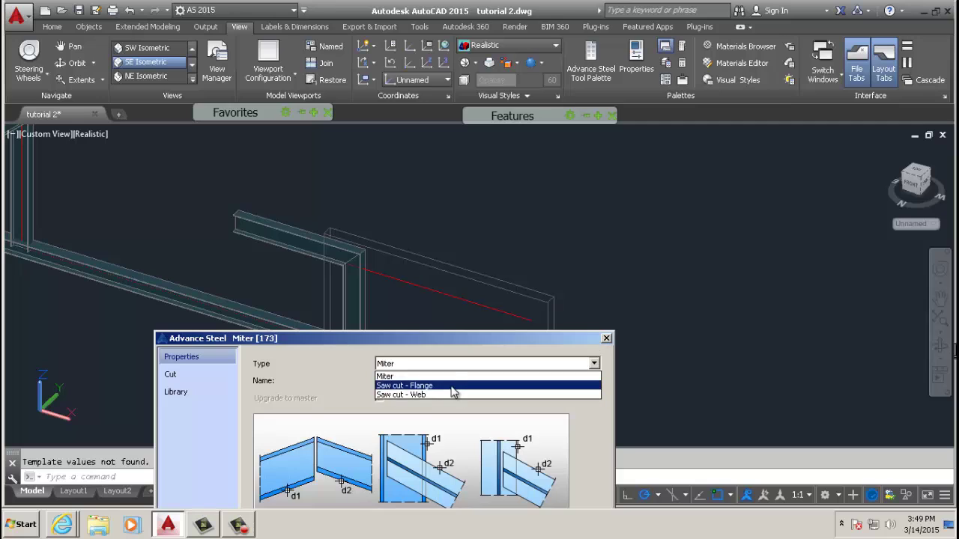
{"action": "left_click", "coordinate": [479, 385]}
{"action": "left_click", "coordinate": [606, 339]}
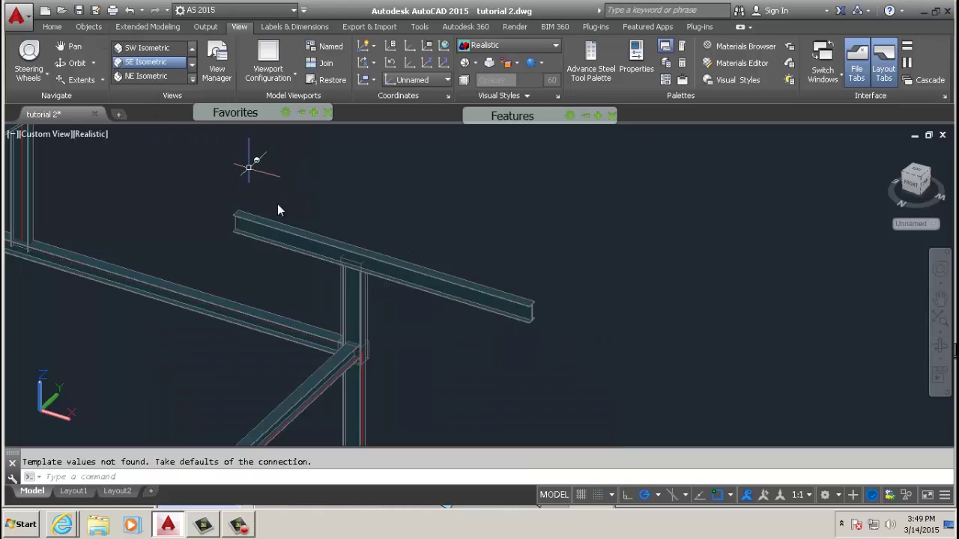
{"action": "scroll", "coordinate": [357, 286], "scroll_direction": "up", "scroll_amount": 6}
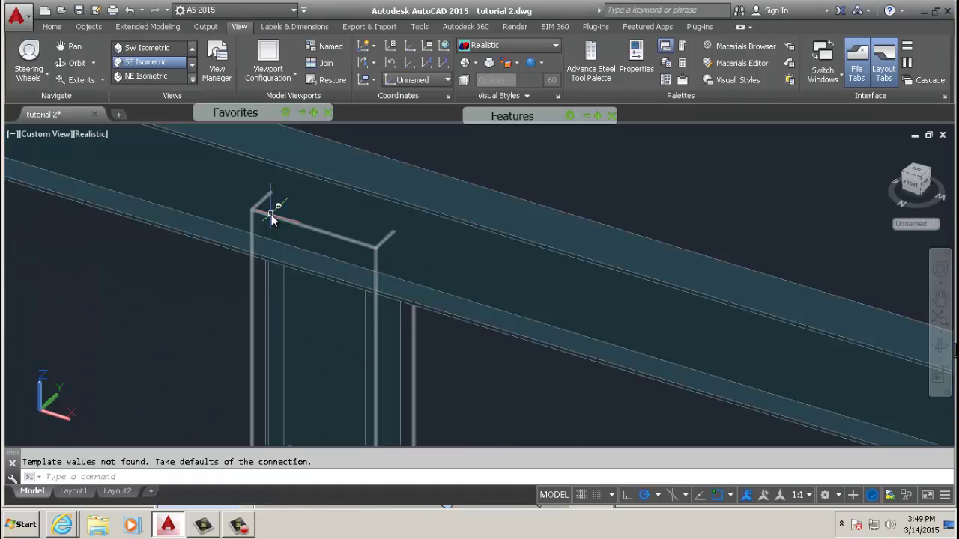
{"action": "scroll", "coordinate": [235, 159], "scroll_direction": "down", "scroll_amount": 3}
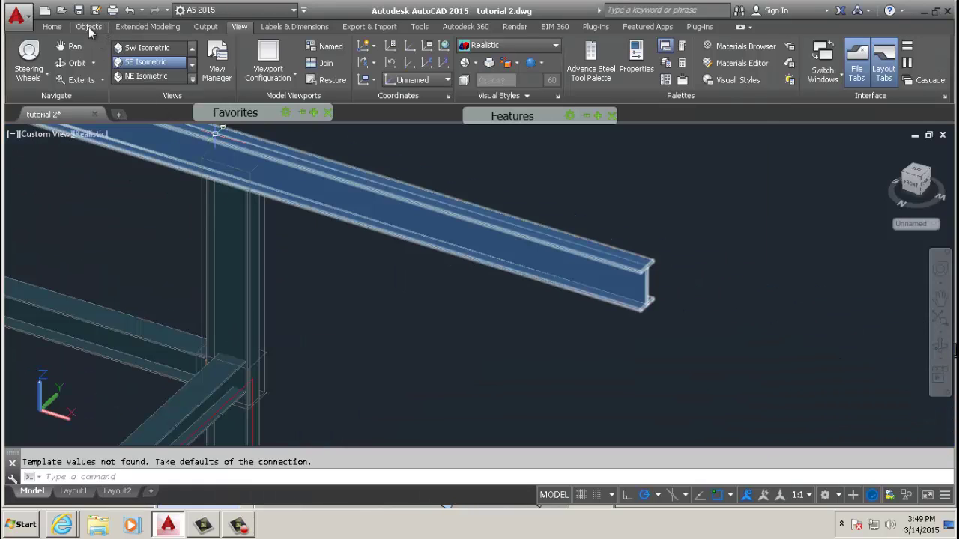
{"action": "left_click", "coordinate": [77, 62]}
{"action": "left_click_drag", "start_coordinate": [156, 178], "coordinate": [178, 260]}
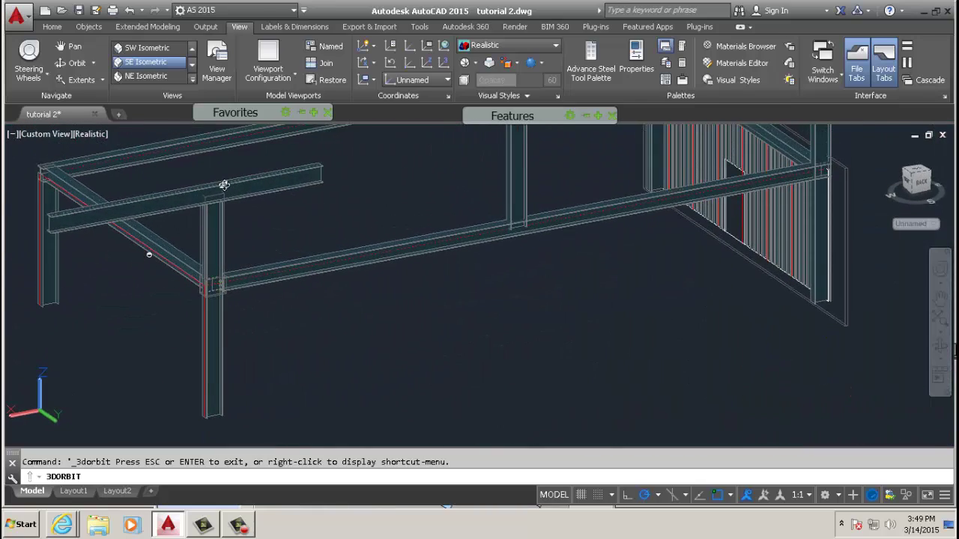
{"action": "scroll", "coordinate": [216, 202], "scroll_direction": "up", "scroll_amount": 2}
{"action": "scroll", "coordinate": [224, 209], "scroll_direction": "up", "scroll_amount": 3}
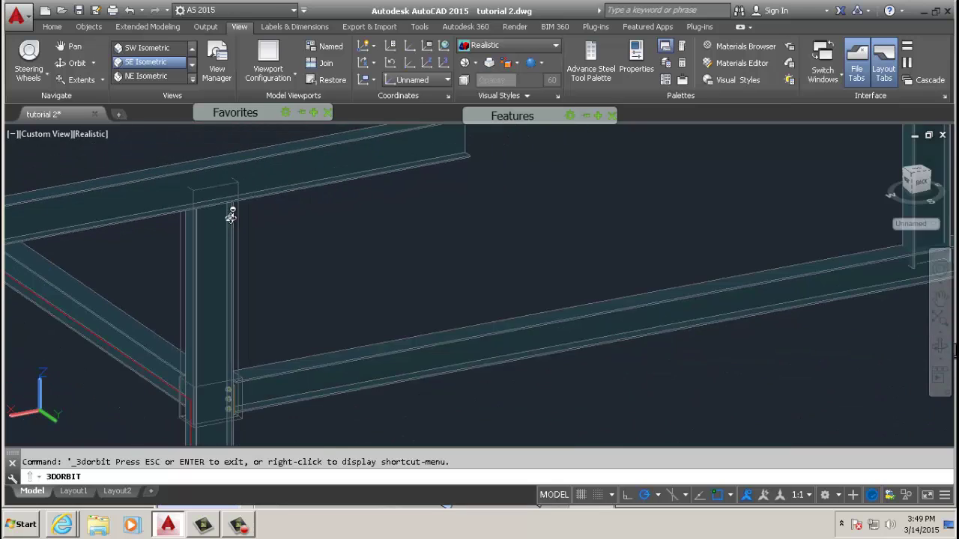
{"action": "scroll", "coordinate": [225, 207], "scroll_direction": "down", "scroll_amount": 3}
{"action": "left_click_drag", "start_coordinate": [230, 208], "coordinate": [293, 231]}
{"action": "right_click", "coordinate": [301, 209]}
{"action": "left_click", "coordinate": [319, 217]}
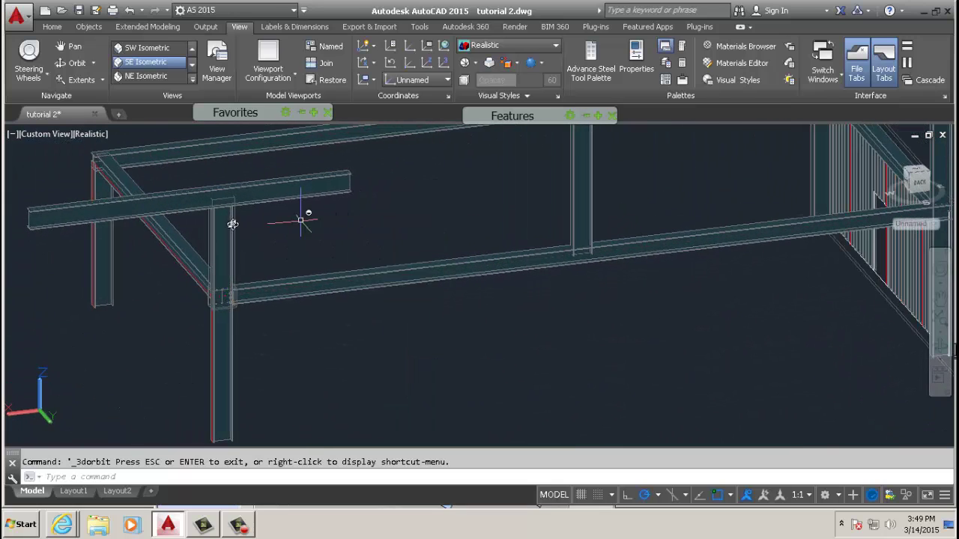
{"action": "scroll", "coordinate": [225, 224], "scroll_direction": "up", "scroll_amount": 3}
{"action": "scroll", "coordinate": [274, 209], "scroll_direction": "down", "scroll_amount": 3}
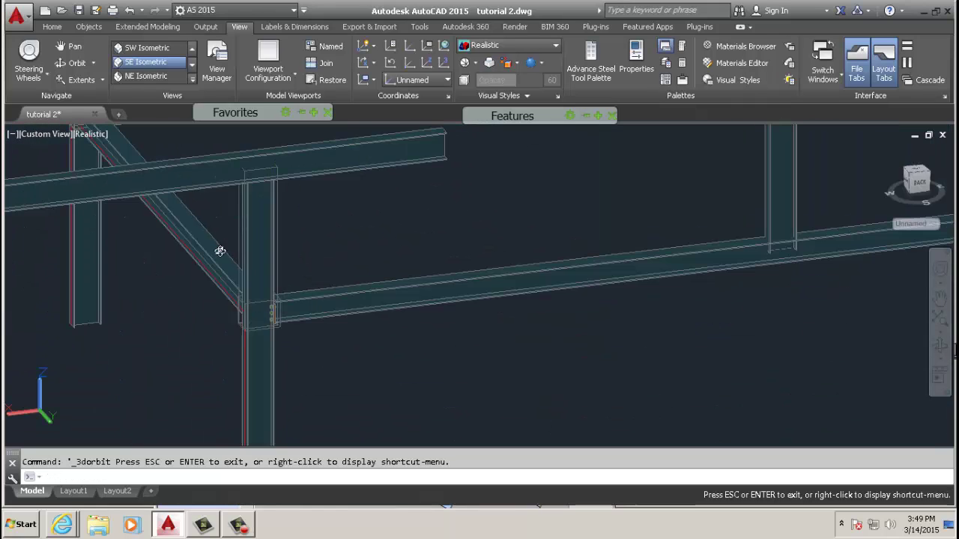
{"action": "key", "text": "Escape"}
{"action": "scroll", "coordinate": [231, 212], "scroll_direction": "up", "scroll_amount": 3}
{"action": "left_click", "coordinate": [228, 253]}
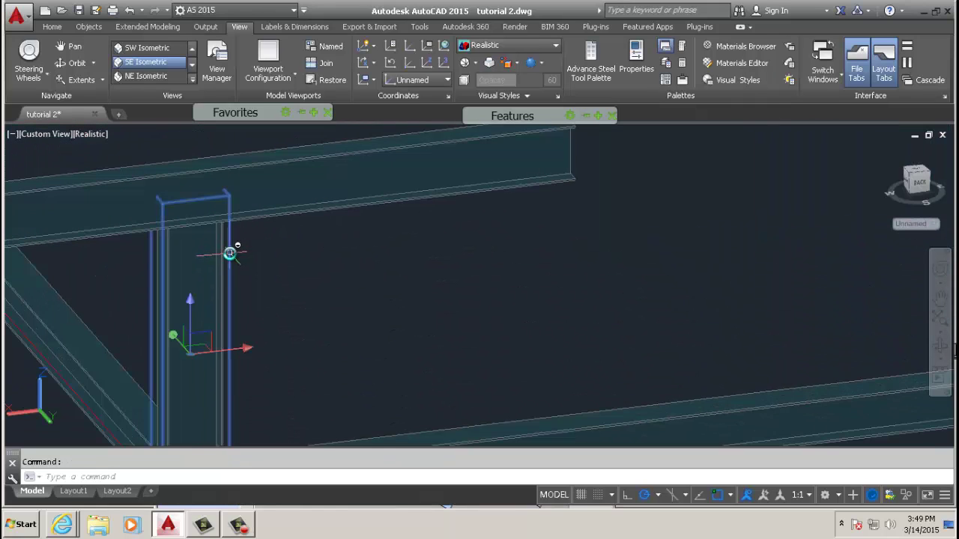
Step: Change the column cut's joint type to Miter in Advance Joint Properties
{"action": "right_click", "coordinate": [319, 247]}
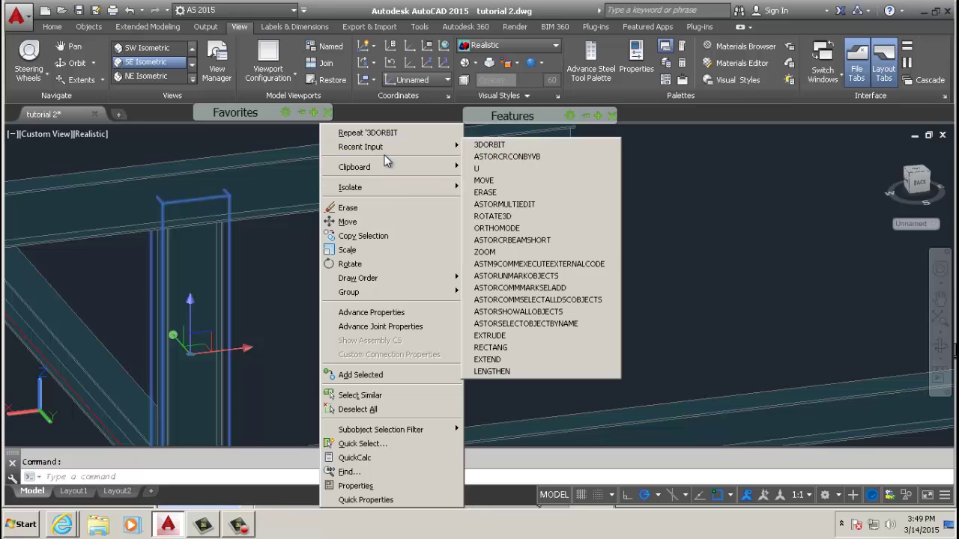
{"action": "left_click", "coordinate": [422, 327]}
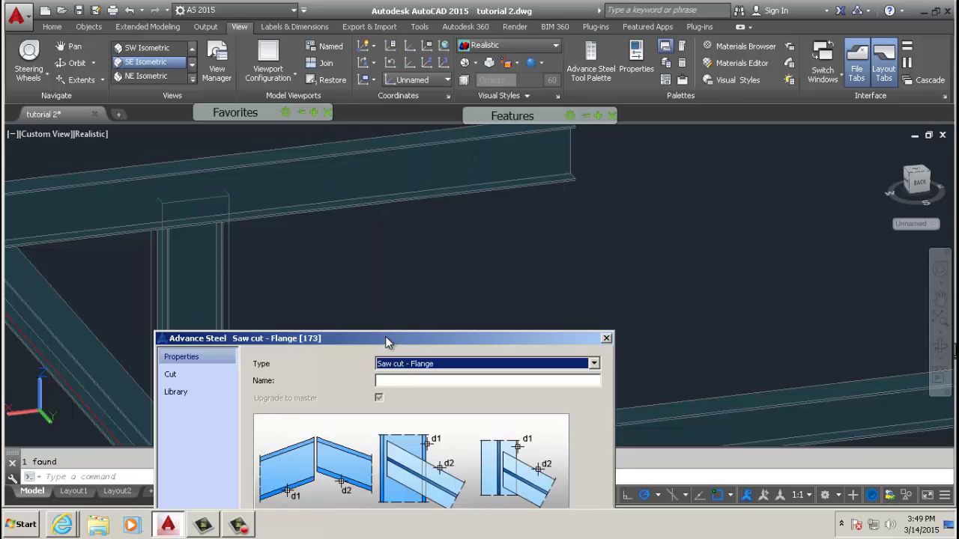
{"action": "left_click_drag", "start_coordinate": [387, 343], "coordinate": [580, 203]}
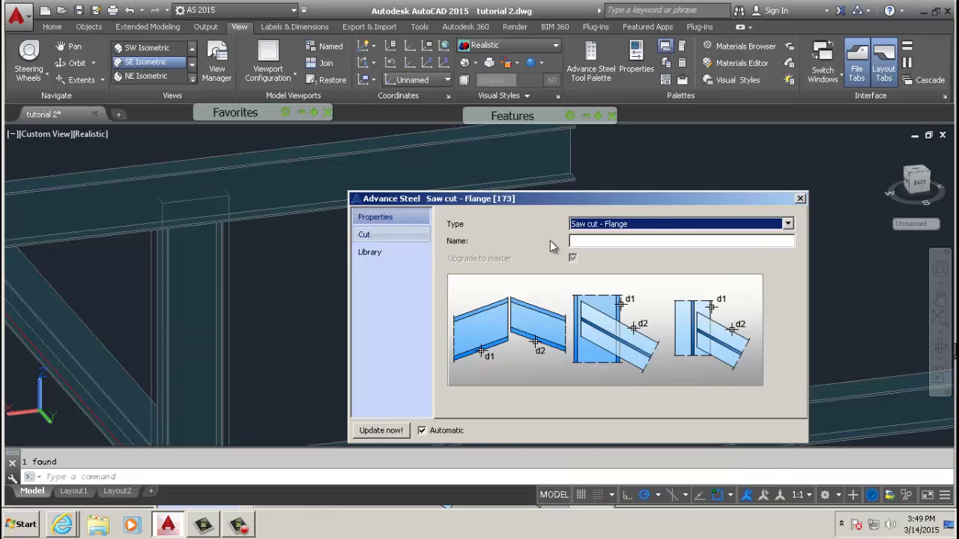
{"action": "left_click", "coordinate": [658, 225]}
{"action": "left_click", "coordinate": [614, 236]}
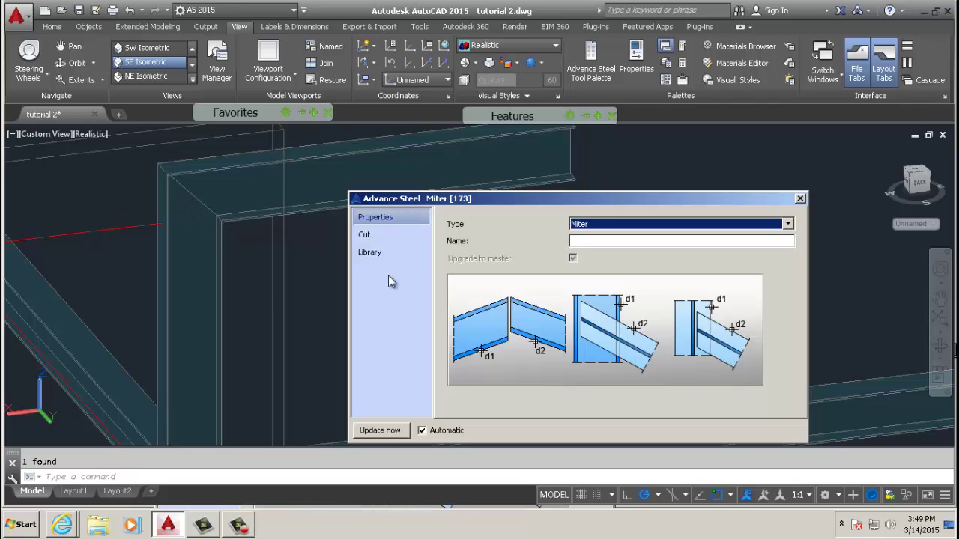
{"action": "left_click", "coordinate": [800, 199]}
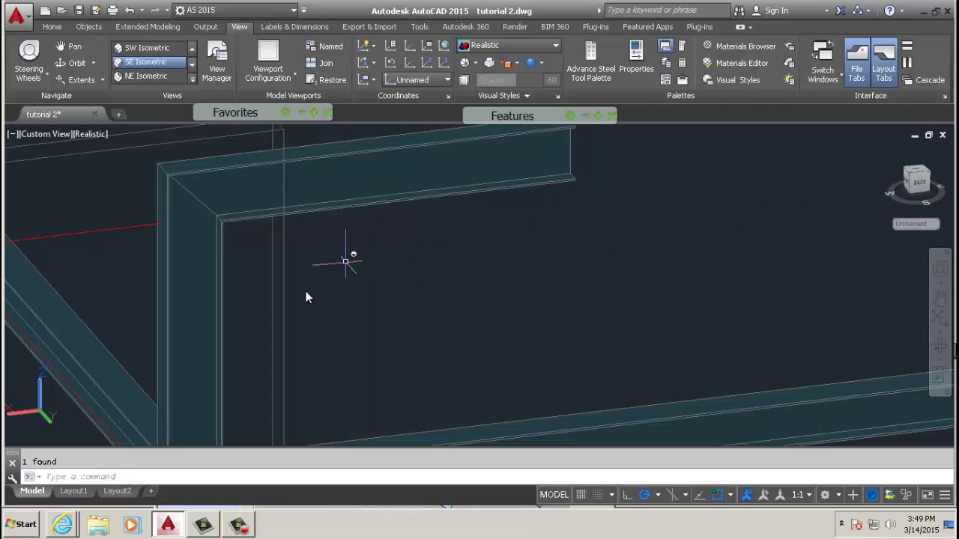
Step: Frame the mitered corner and select the top beam
{"action": "scroll", "coordinate": [285, 342], "scroll_direction": "down", "scroll_amount": 3}
{"action": "scroll", "coordinate": [317, 315], "scroll_direction": "up", "scroll_amount": 5}
{"action": "middle_click_drag", "start_coordinate": [310, 314], "coordinate": [274, 386]}
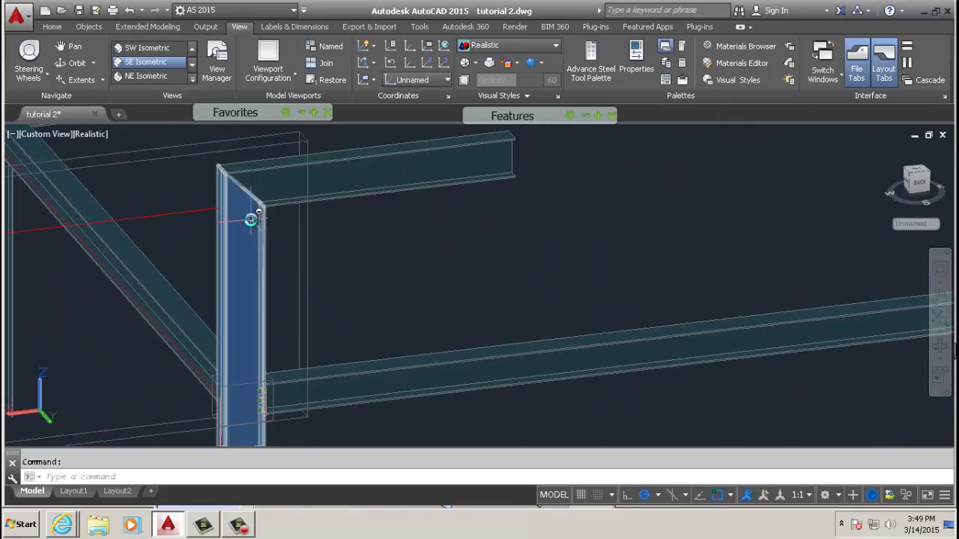
{"action": "scroll", "coordinate": [249, 216], "scroll_direction": "down", "scroll_amount": 3}
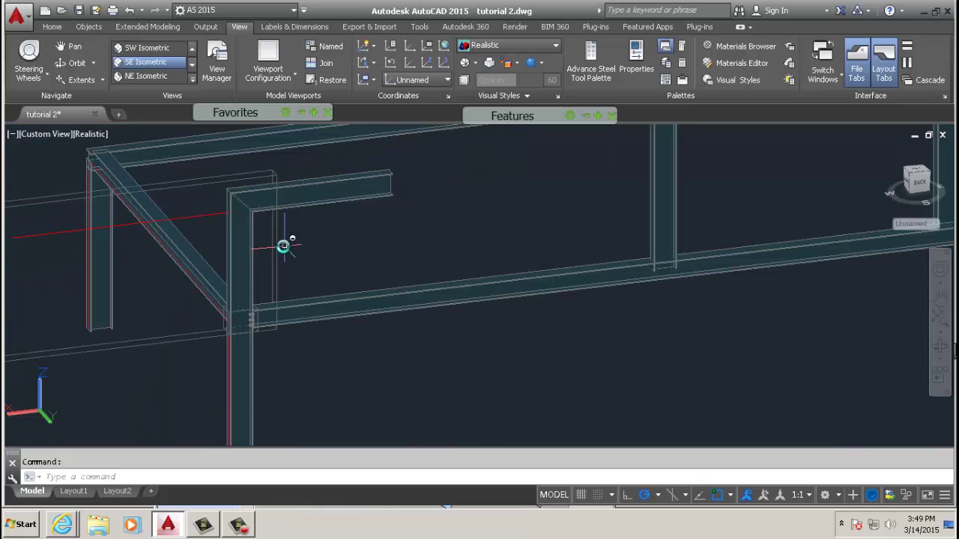
{"action": "left_click", "coordinate": [279, 247]}
Step: Enable Create weld on the Miter joint's Cut page with a 1/4" weld
{"action": "right_click", "coordinate": [339, 255]}
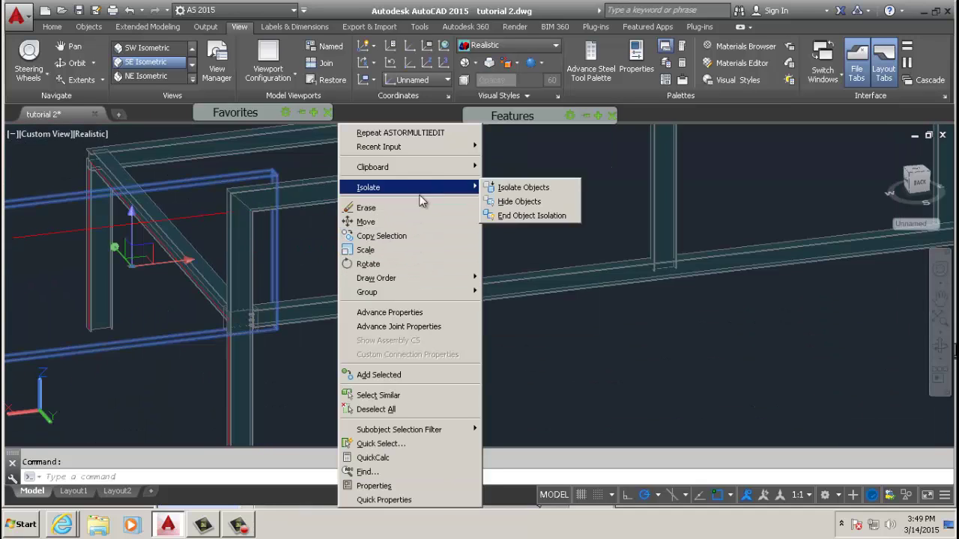
{"action": "left_click", "coordinate": [417, 326]}
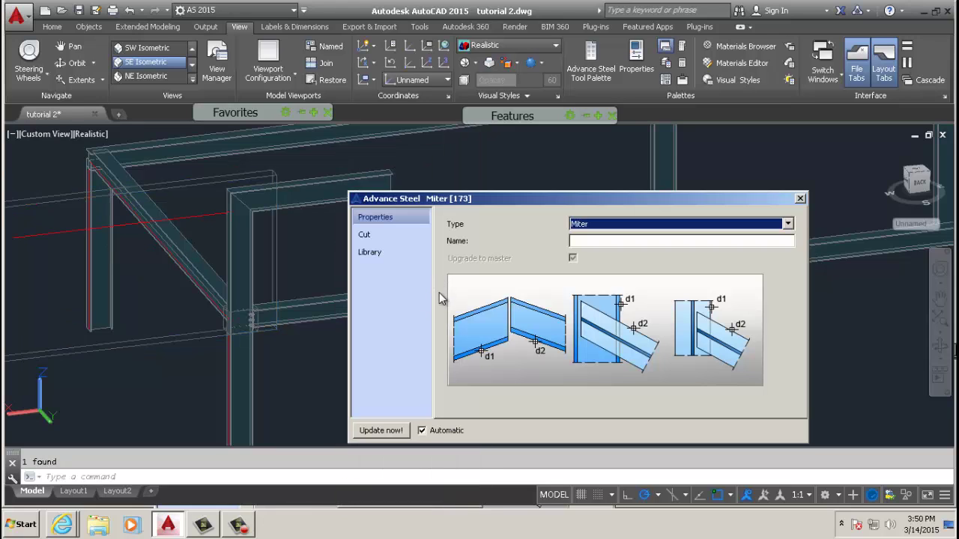
{"action": "left_click", "coordinate": [394, 237]}
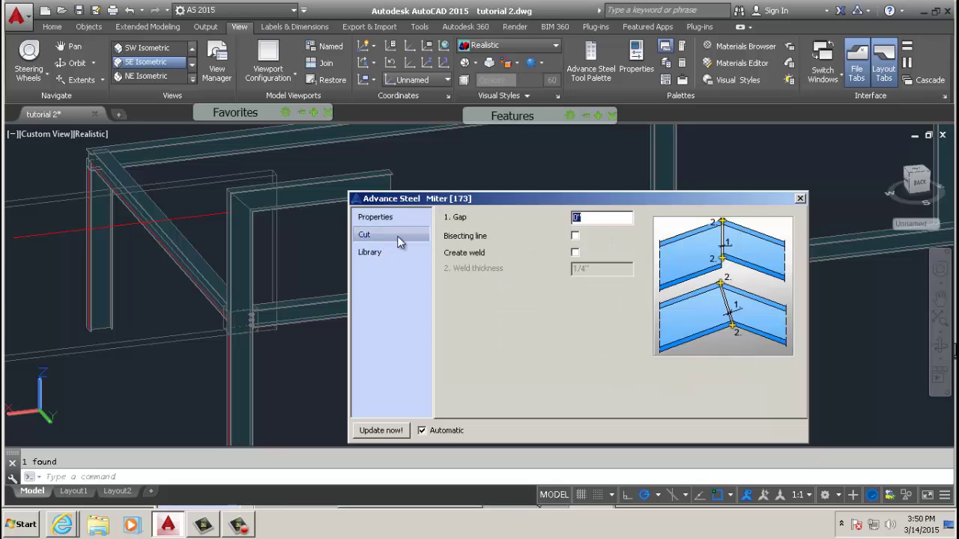
{"action": "left_click", "coordinate": [575, 254]}
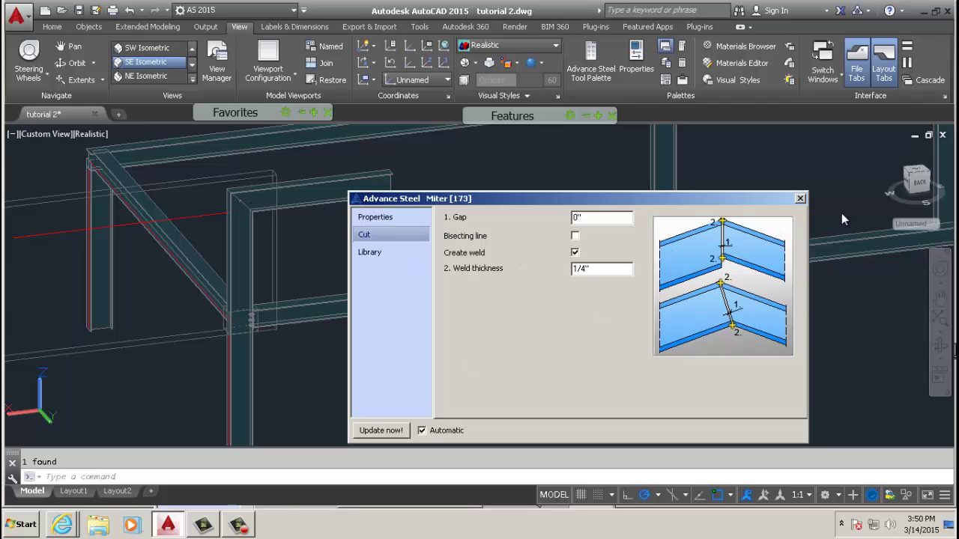
{"action": "left_click", "coordinate": [801, 199]}
{"action": "scroll", "coordinate": [426, 305], "scroll_direction": "down", "scroll_amount": 5}
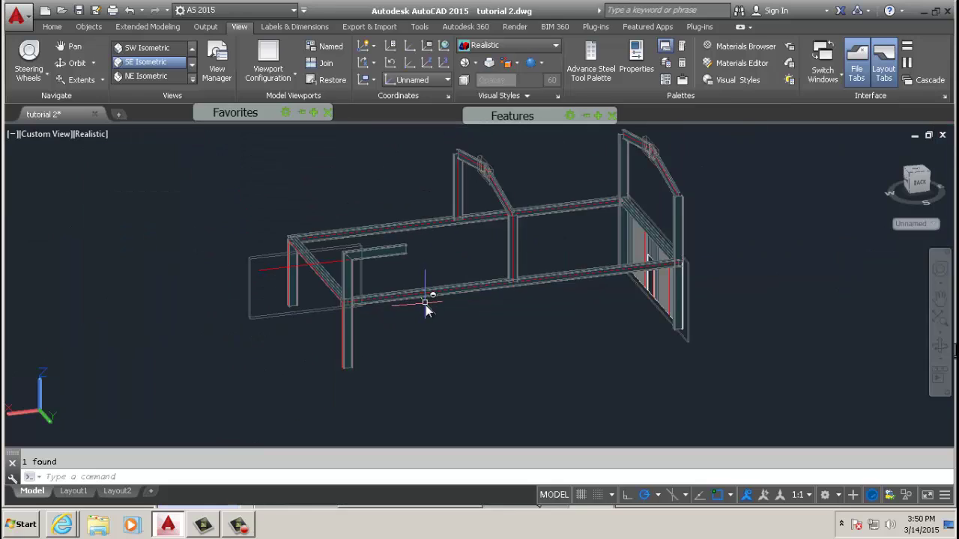